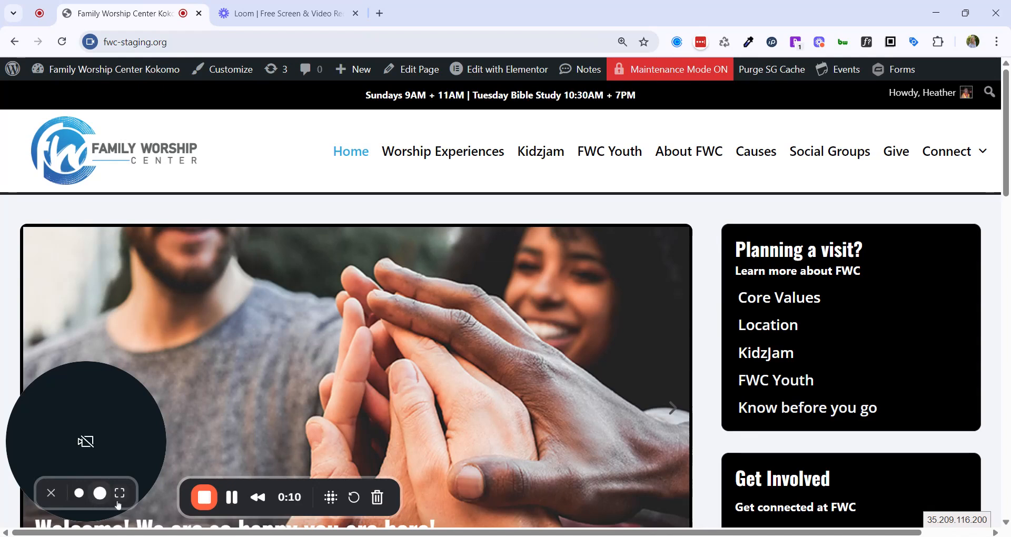
Leave the public church homepage for the WordPress admin Dashboard via the admin bar.
{"action": "left_click", "coordinate": [51, 493]}
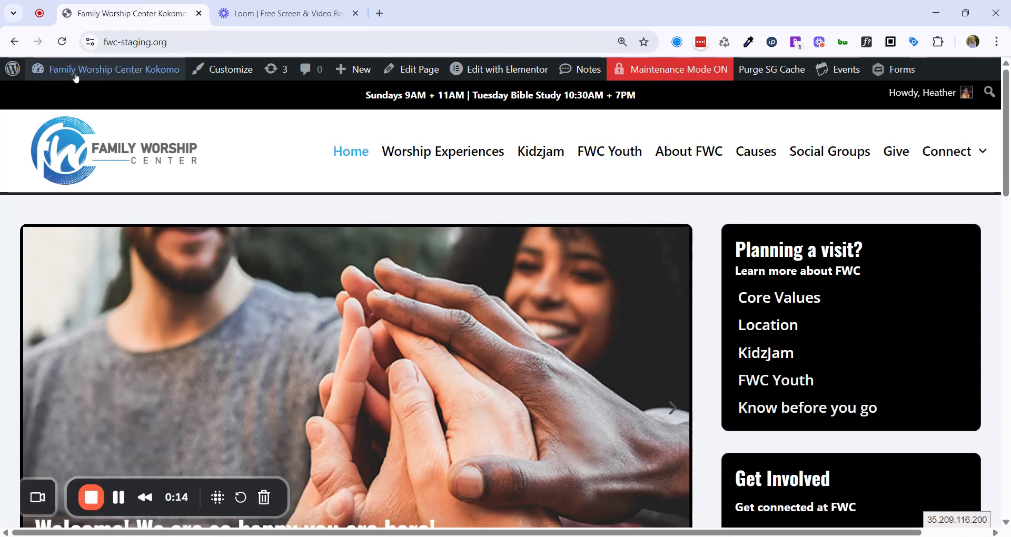
{"action": "mouse_move", "coordinate": [73, 77]}
{"action": "left_click", "coordinate": [50, 97]}
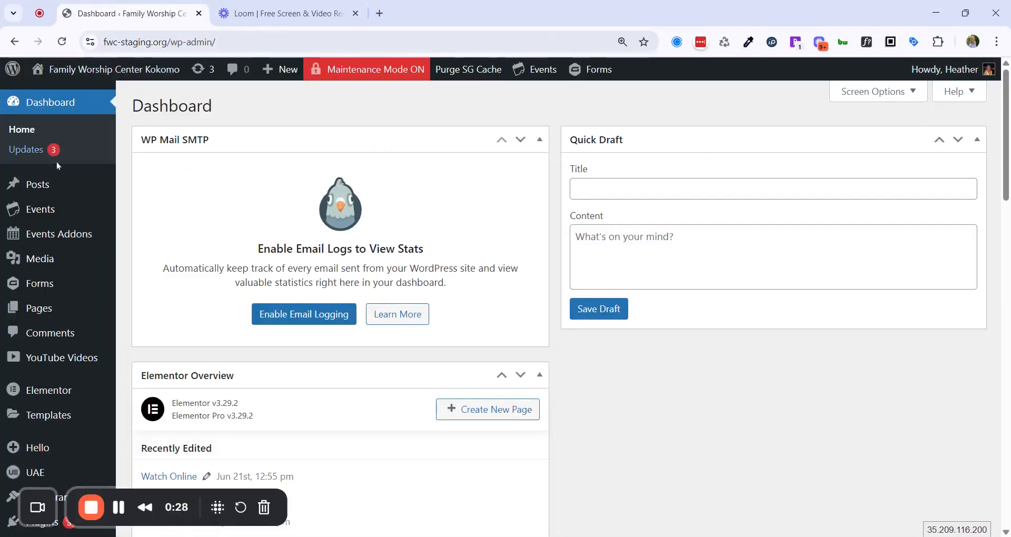
{"action": "mouse_move", "coordinate": [49, 186]}
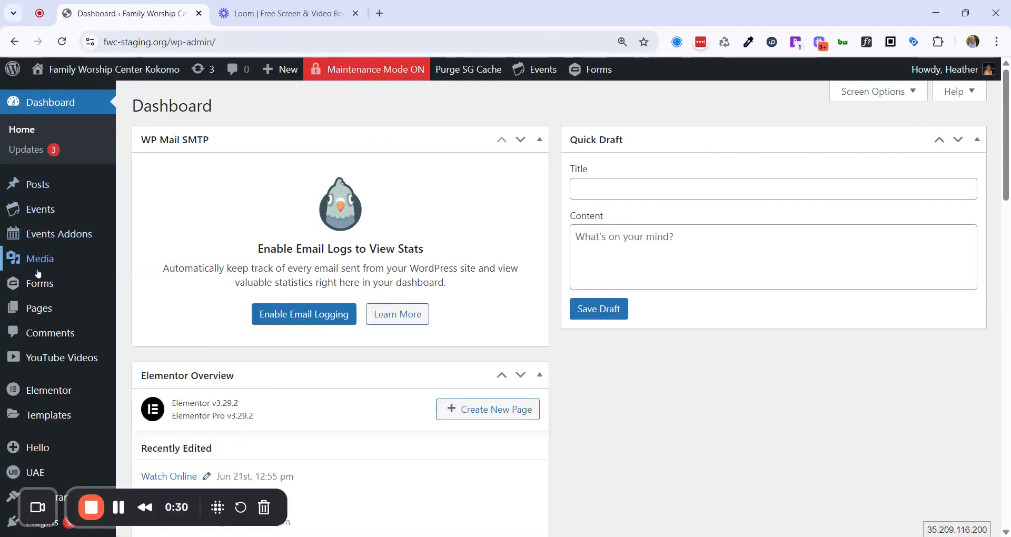
{"action": "mouse_move", "coordinate": [12, 288]}
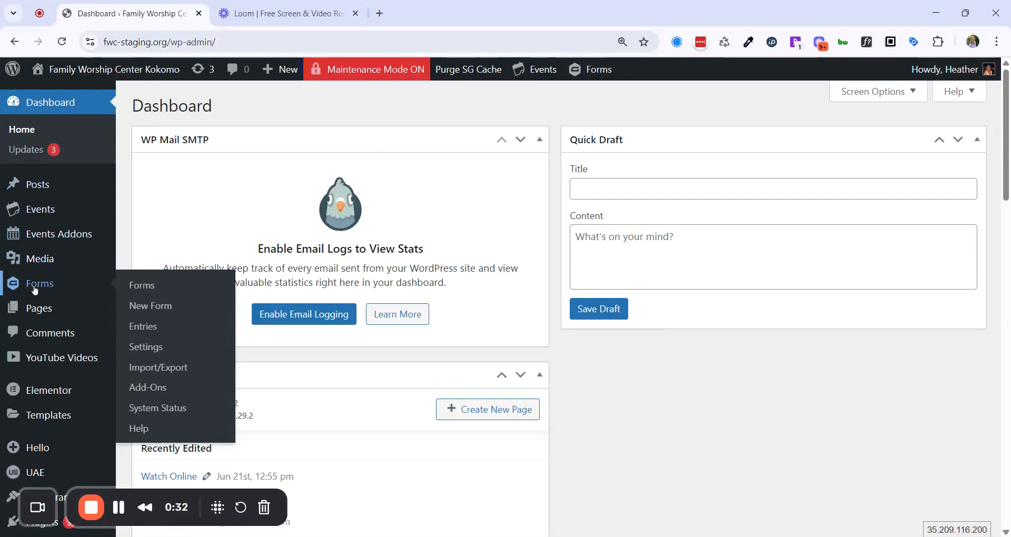
Start a new Gravity Forms form and browse the Explore Form Templates gallery.
{"action": "left_click", "coordinate": [161, 312]}
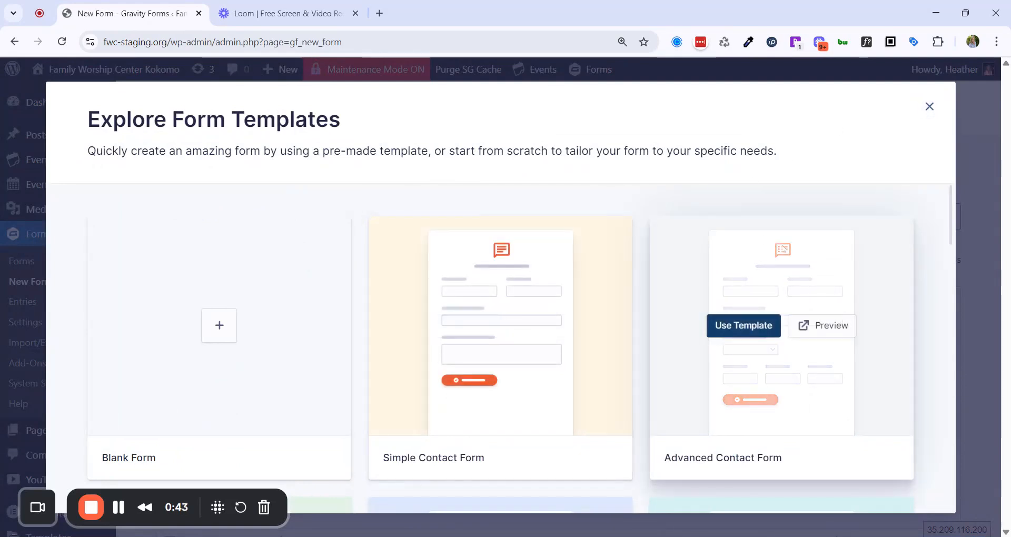
{"action": "scroll", "coordinate": [790, 316], "scroll_direction": "down", "scroll_amount": 3}
{"action": "scroll", "coordinate": [801, 212], "scroll_direction": "up", "scroll_amount": 3}
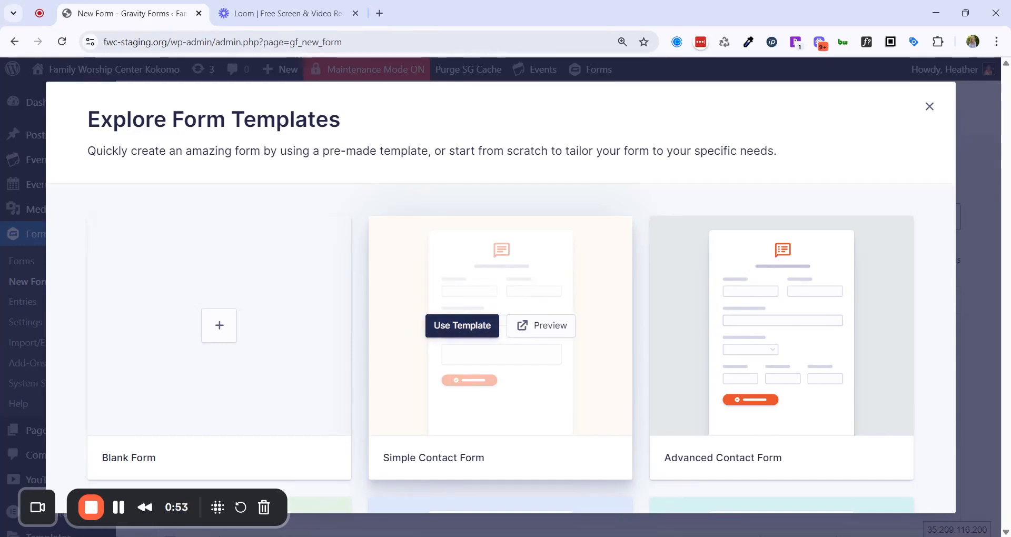
Create a Simple Contact Form titled 'Contact Form 2' with description 'Contact Form for Training'.
{"action": "left_click", "coordinate": [462, 325]}
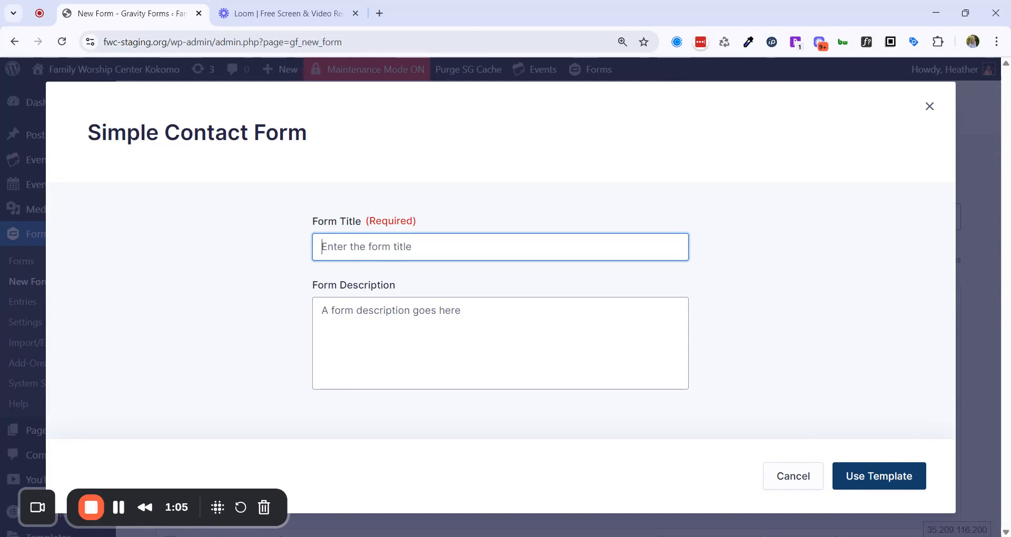
{"action": "type", "text": "Contact Form 2"}
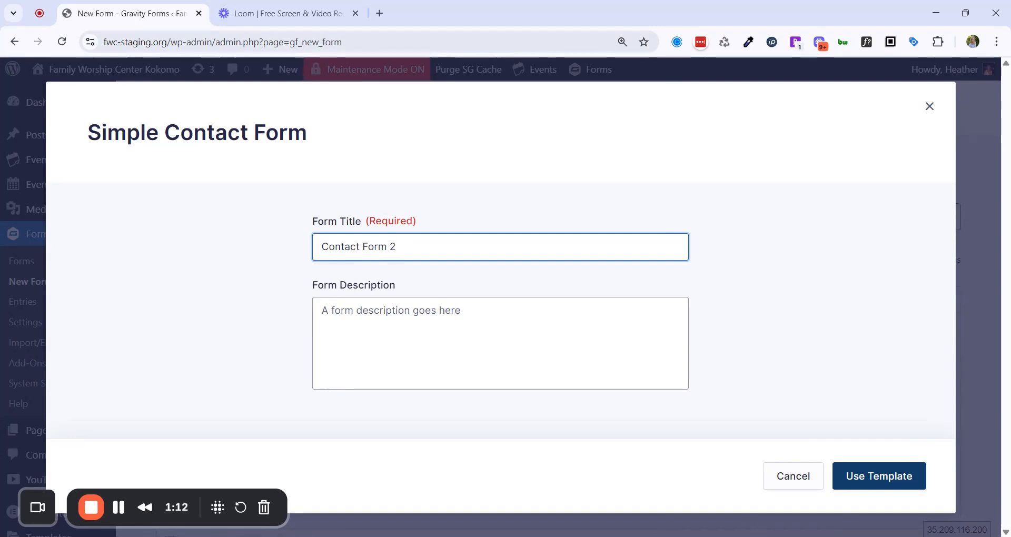
{"action": "key", "text": "Tab"}
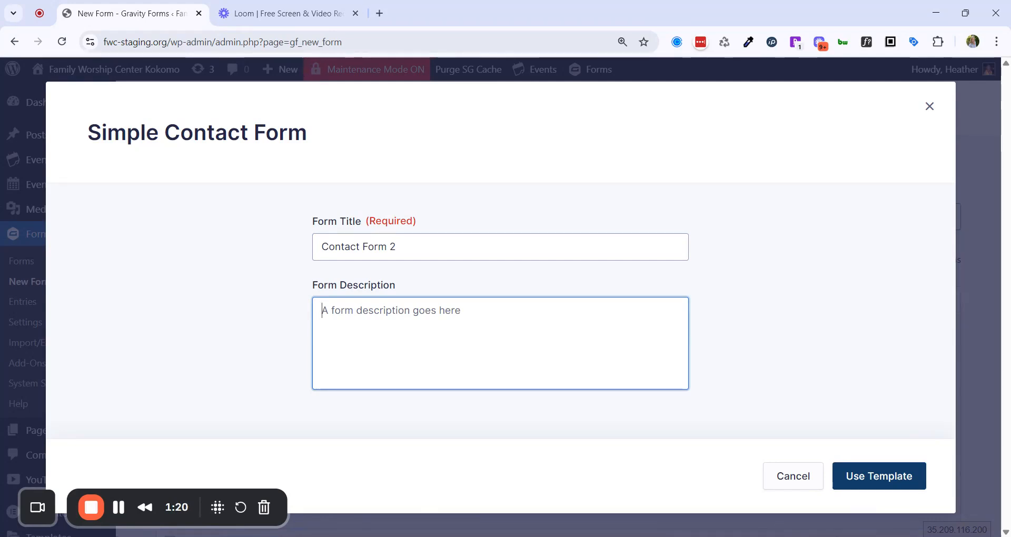
{"action": "type", "text": "Con"}
{"action": "type", "text": "tac"}
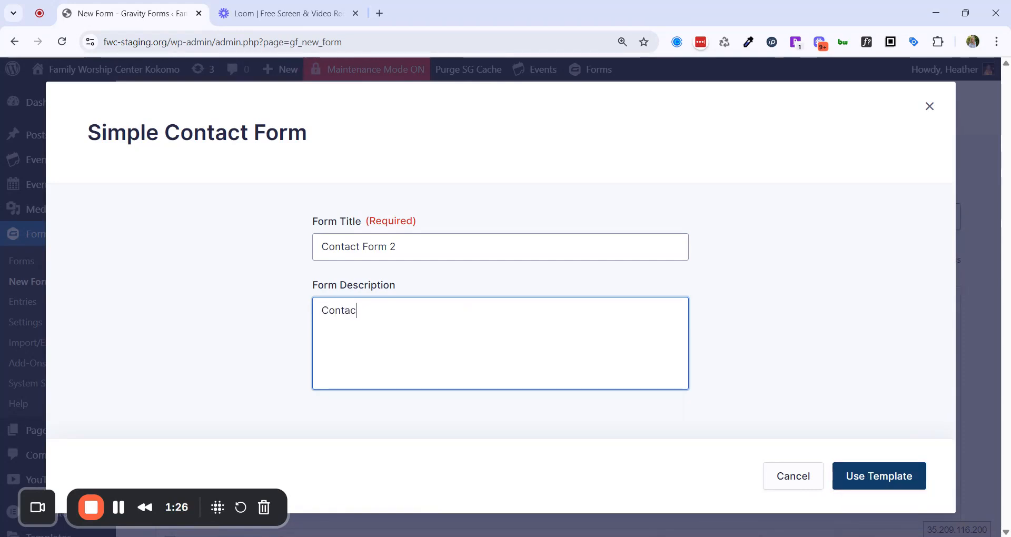
{"action": "type", "text": "t Form for"}
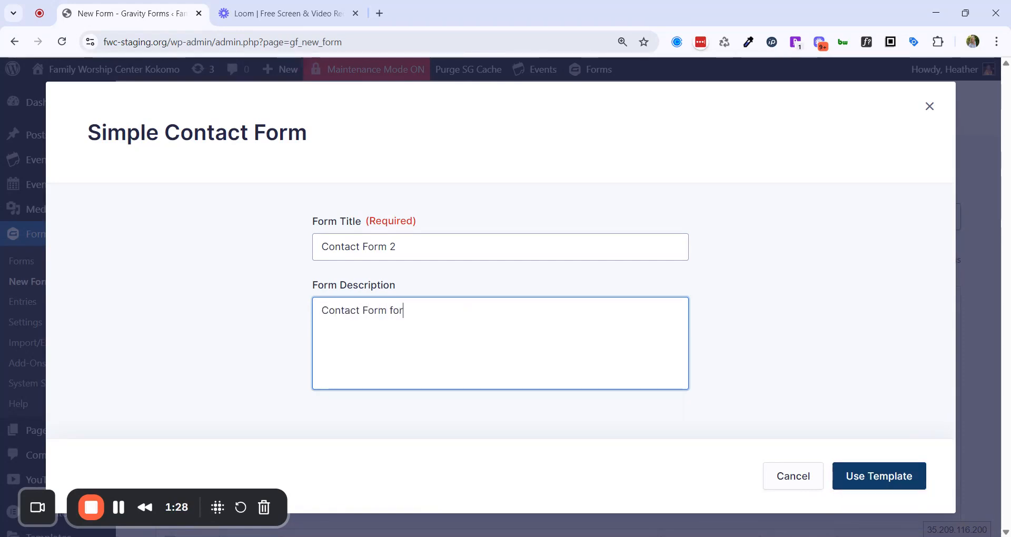
{"action": "type", "text": " Training"}
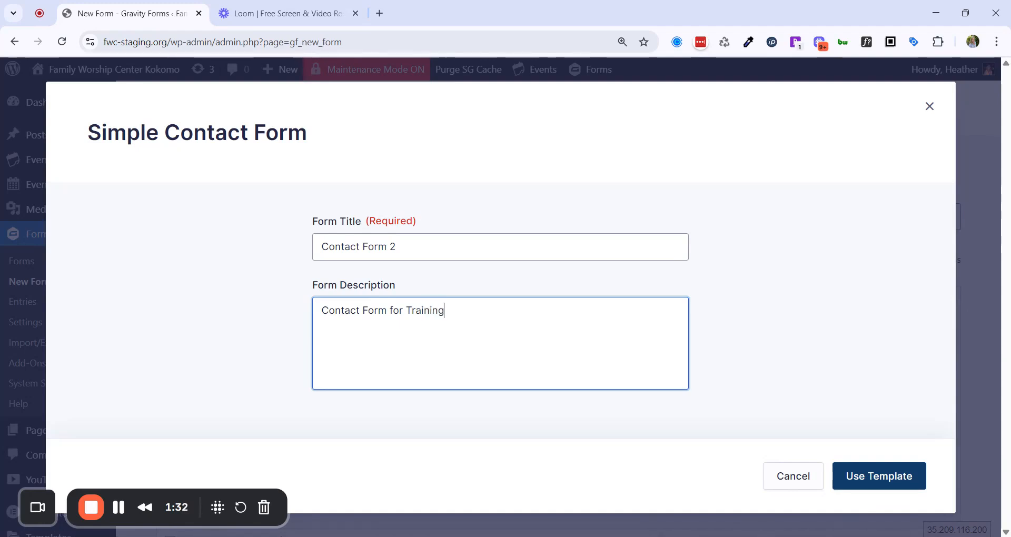
{"action": "left_click", "coordinate": [878, 476]}
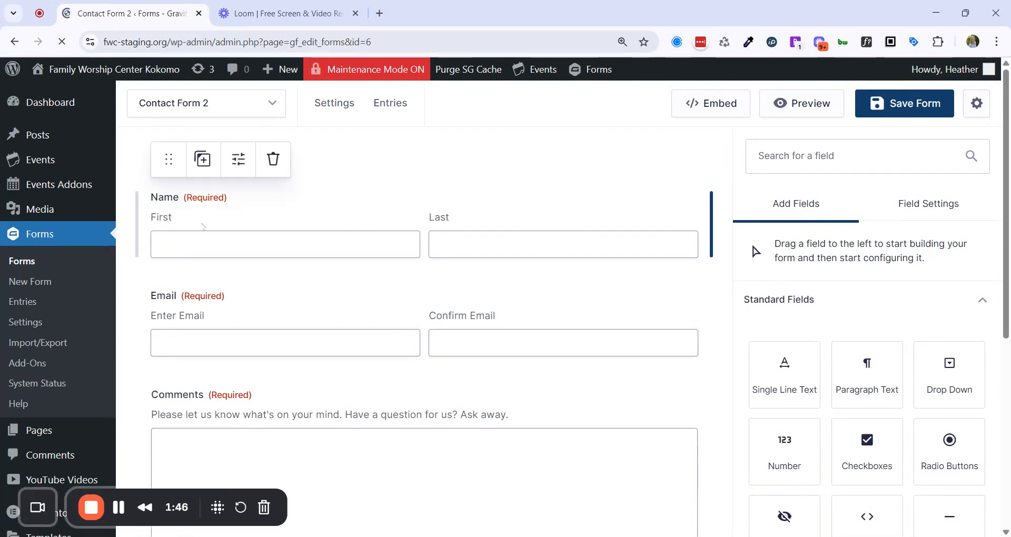
Look over the template's required Name, Email and Comments fields in the form editor.
{"action": "scroll", "coordinate": [294, 295], "scroll_direction": "down", "scroll_amount": 3}
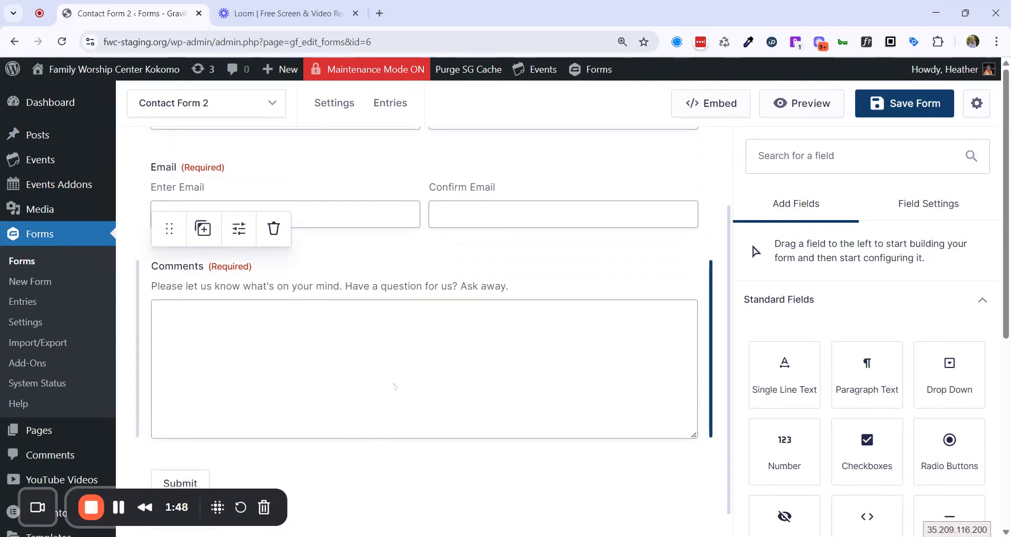
{"action": "scroll", "coordinate": [395, 386], "scroll_direction": "up", "scroll_amount": 3}
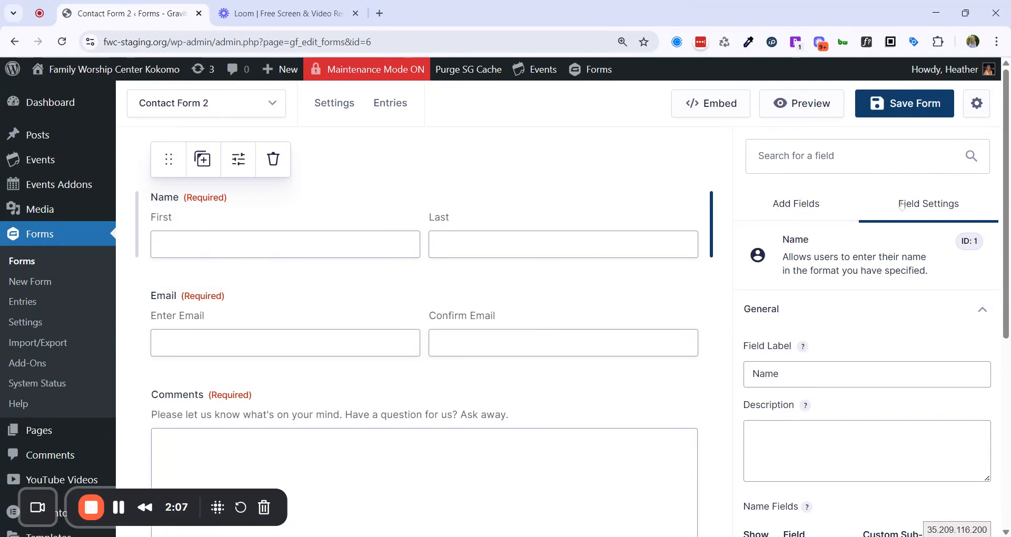
Change the Name field's label to 'First and Last Name'.
{"action": "scroll", "coordinate": [901, 206], "scroll_direction": "down", "scroll_amount": 2}
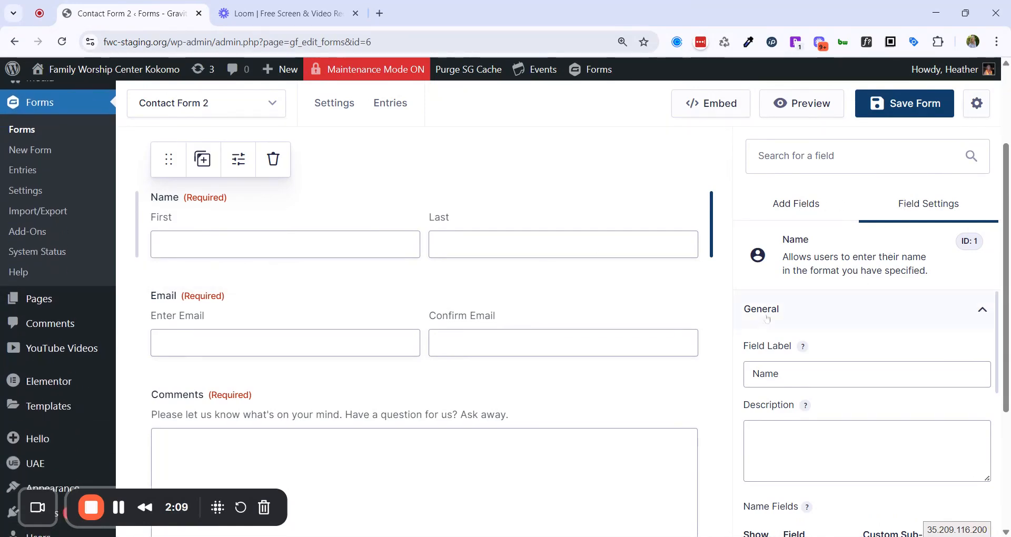
{"action": "scroll", "coordinate": [787, 314], "scroll_direction": "up", "scroll_amount": 2}
{"action": "scroll", "coordinate": [770, 311], "scroll_direction": "down", "scroll_amount": 1}
{"action": "scroll", "coordinate": [836, 363], "scroll_direction": "up", "scroll_amount": 1}
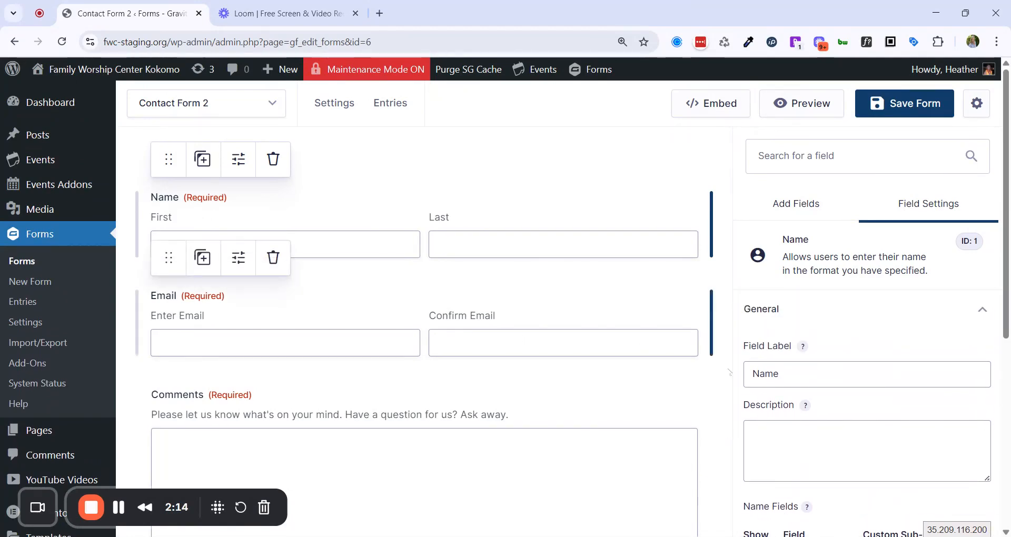
{"action": "double_click", "coordinate": [765, 373]}
{"action": "type", "text": "First and "}
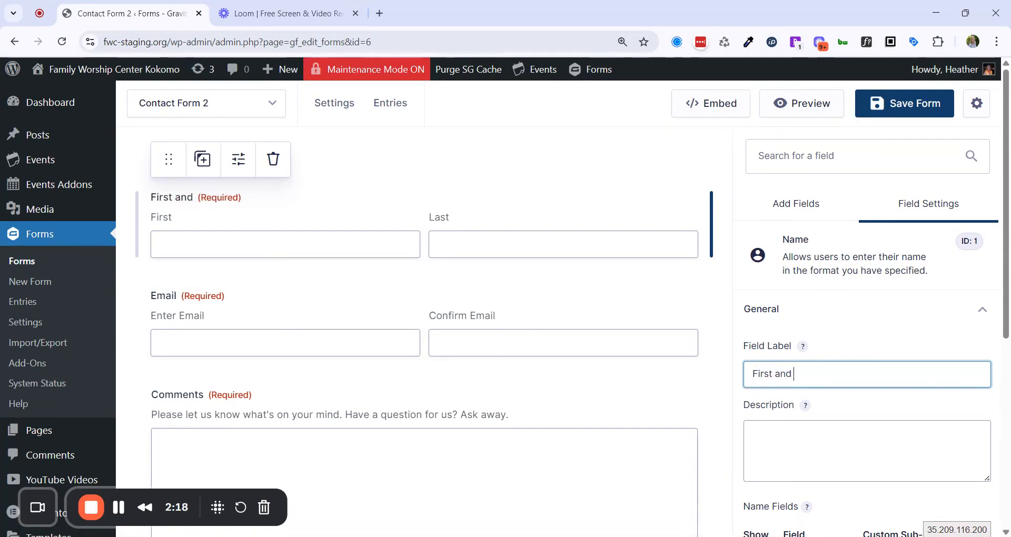
{"action": "type", "text": "La"}
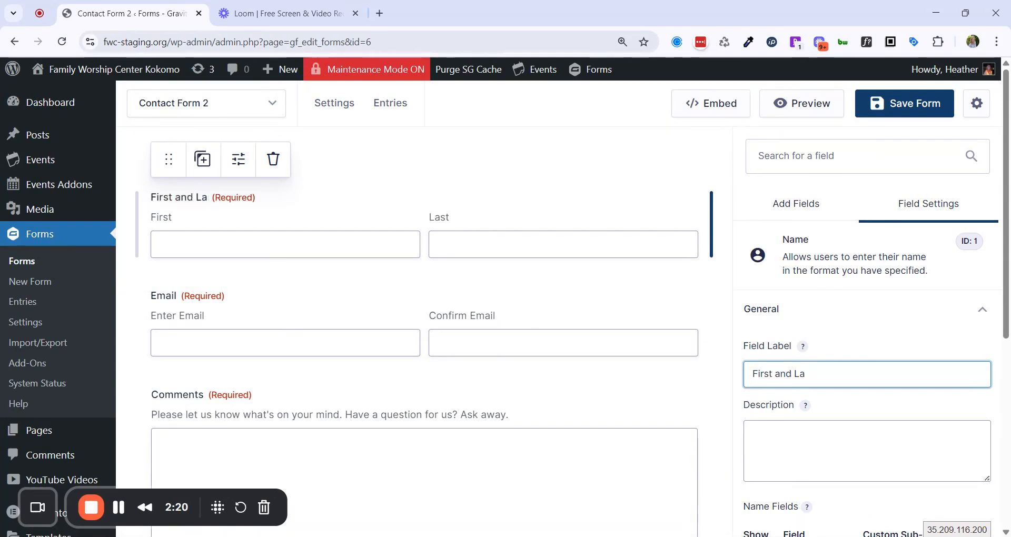
{"action": "type", "text": "st Name"}
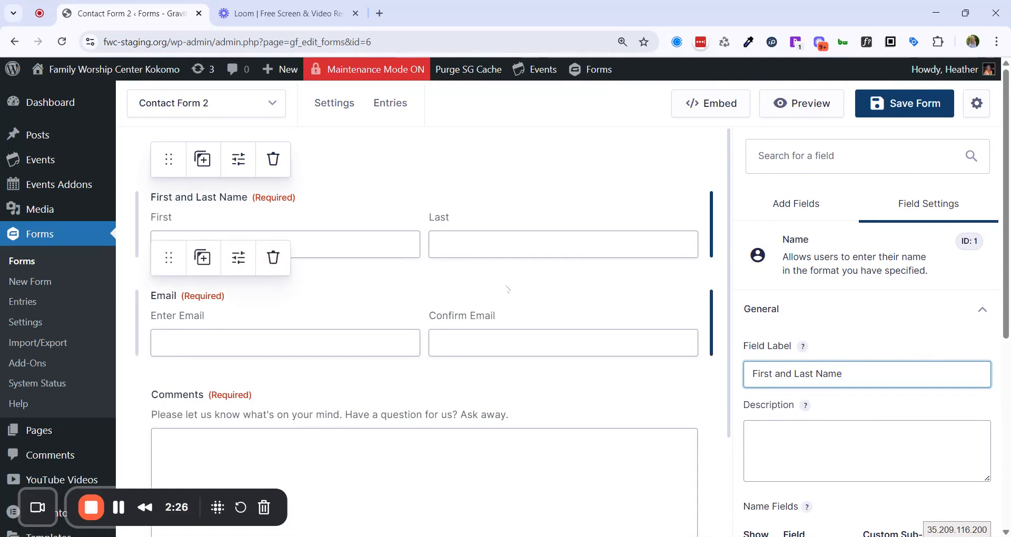
{"action": "left_click", "coordinate": [527, 300]}
{"action": "scroll", "coordinate": [803, 335], "scroll_direction": "down", "scroll_amount": 4}
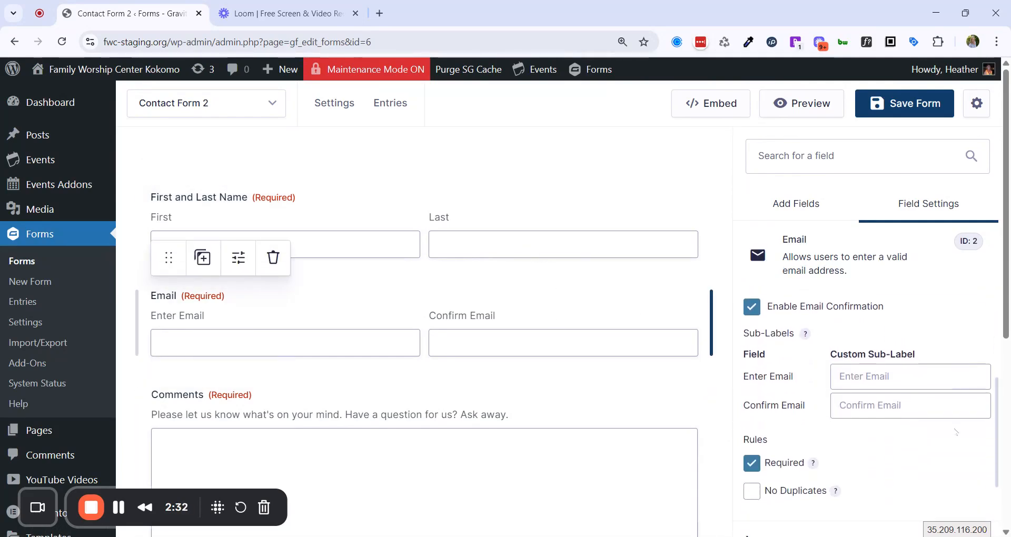
{"action": "scroll", "coordinate": [955, 431], "scroll_direction": "down", "scroll_amount": 2}
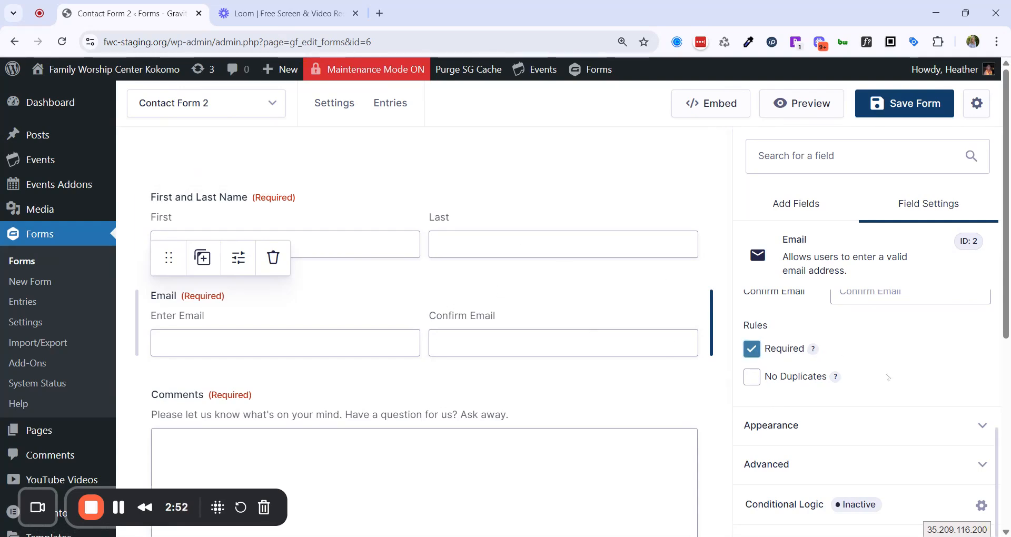
{"action": "scroll", "coordinate": [888, 377], "scroll_direction": "down", "scroll_amount": 1}
{"action": "mouse_move", "coordinate": [837, 378]}
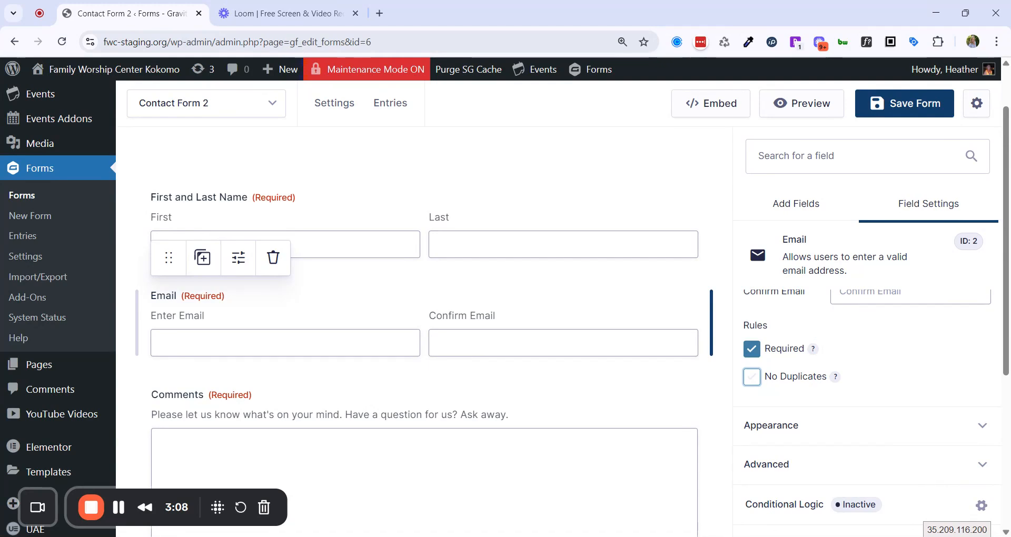
Give the Name field's First and Last boxes the placeholders 'First' and 'Last'.
{"action": "left_click", "coordinate": [812, 425]}
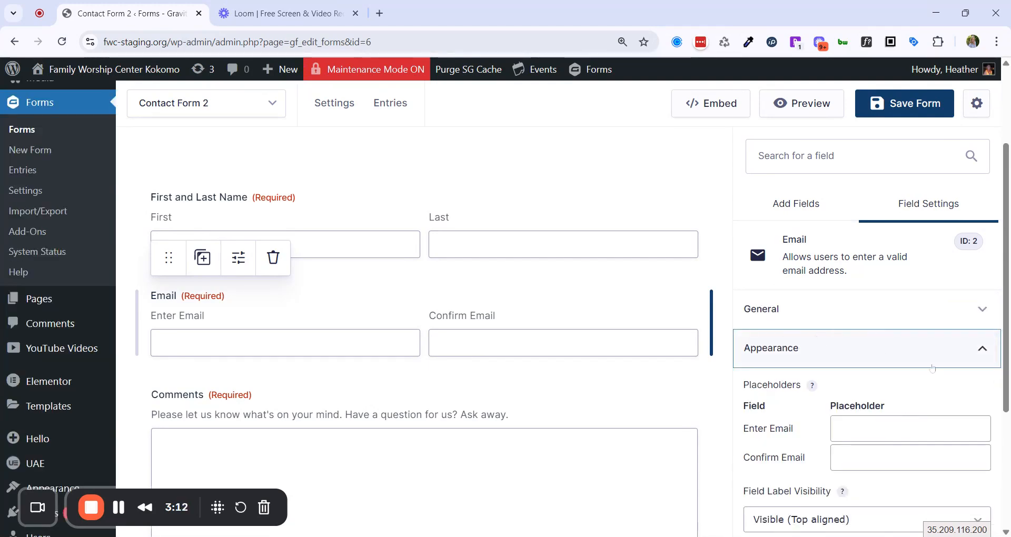
{"action": "scroll", "coordinate": [846, 354], "scroll_direction": "down", "scroll_amount": 1}
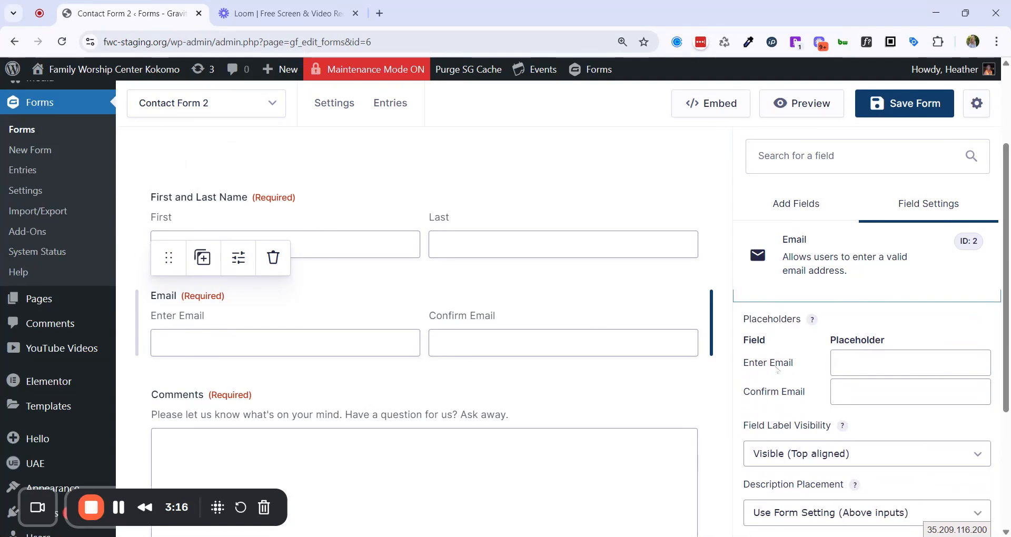
{"action": "left_click", "coordinate": [487, 239]}
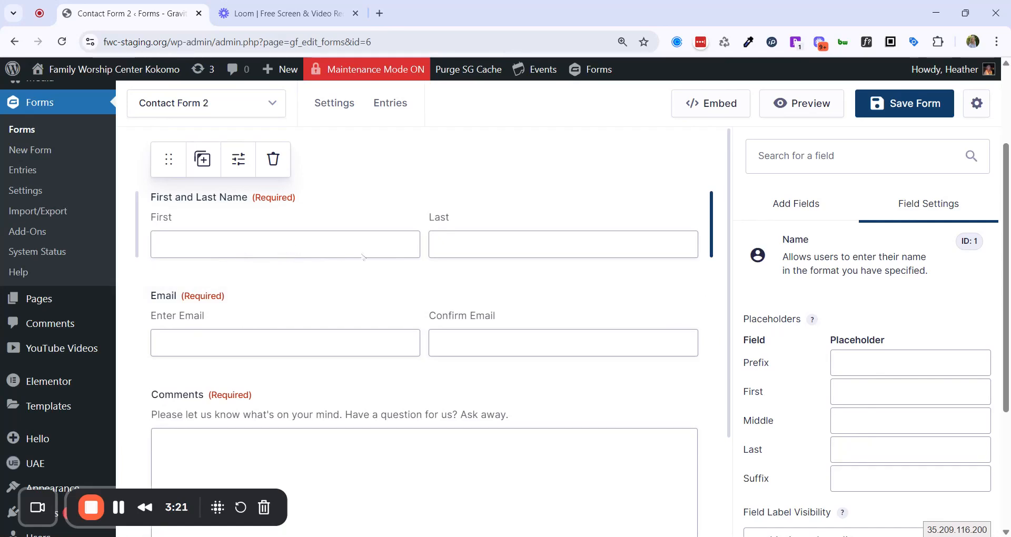
{"action": "left_click", "coordinate": [840, 391]}
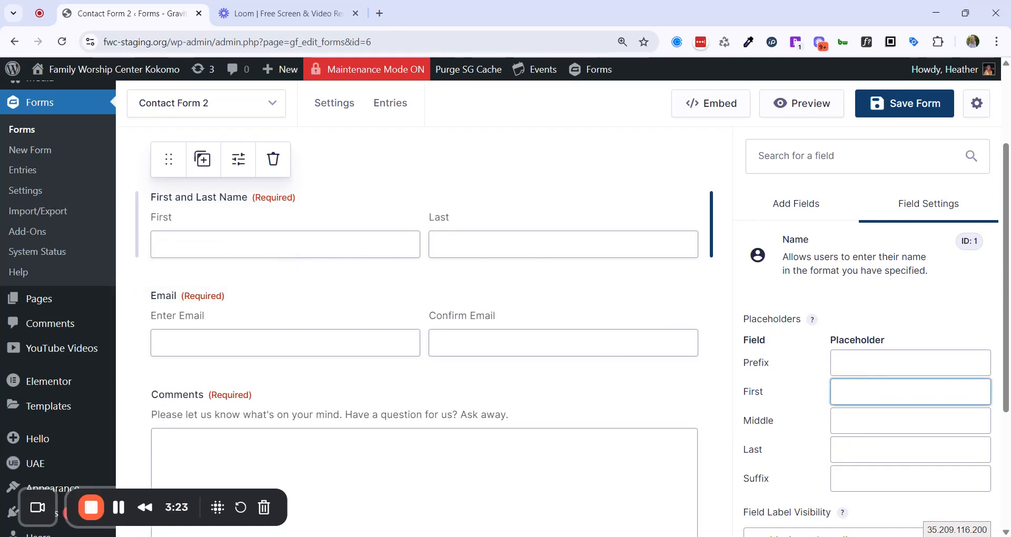
{"action": "type", "text": "First"}
{"action": "key", "text": "Tab"}
{"action": "key", "text": "Tab"}
{"action": "type", "text": "Last"}
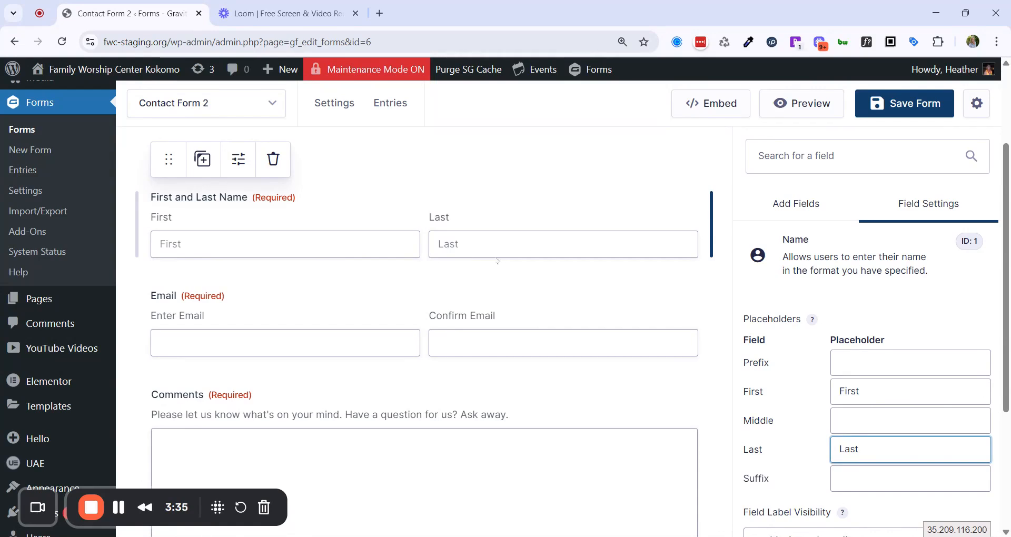
Set the Name field's description placement to Below inputs.
{"action": "scroll", "coordinate": [574, 264], "scroll_direction": "down", "scroll_amount": 1}
{"action": "scroll", "coordinate": [867, 421], "scroll_direction": "down", "scroll_amount": 3}
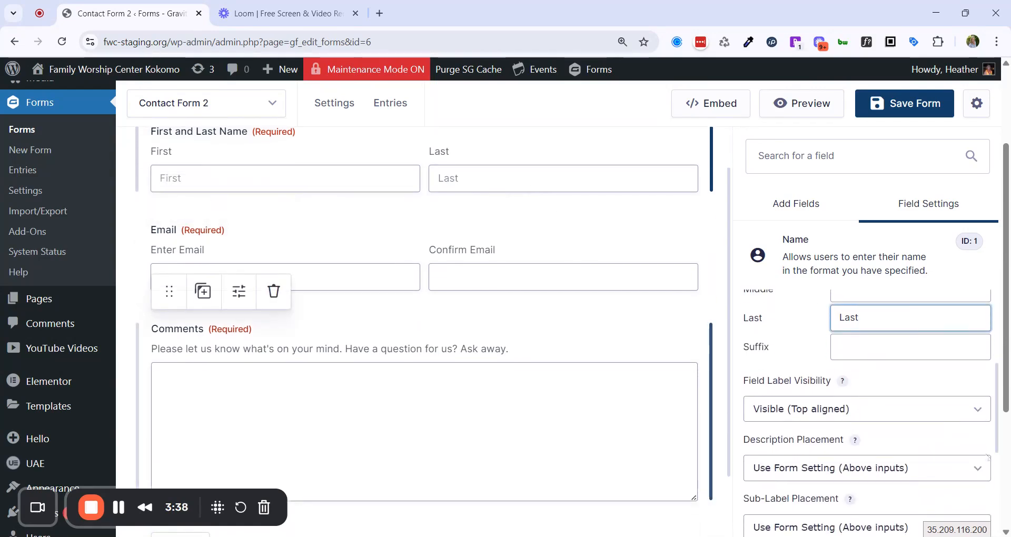
{"action": "scroll", "coordinate": [915, 409], "scroll_direction": "down", "scroll_amount": 2}
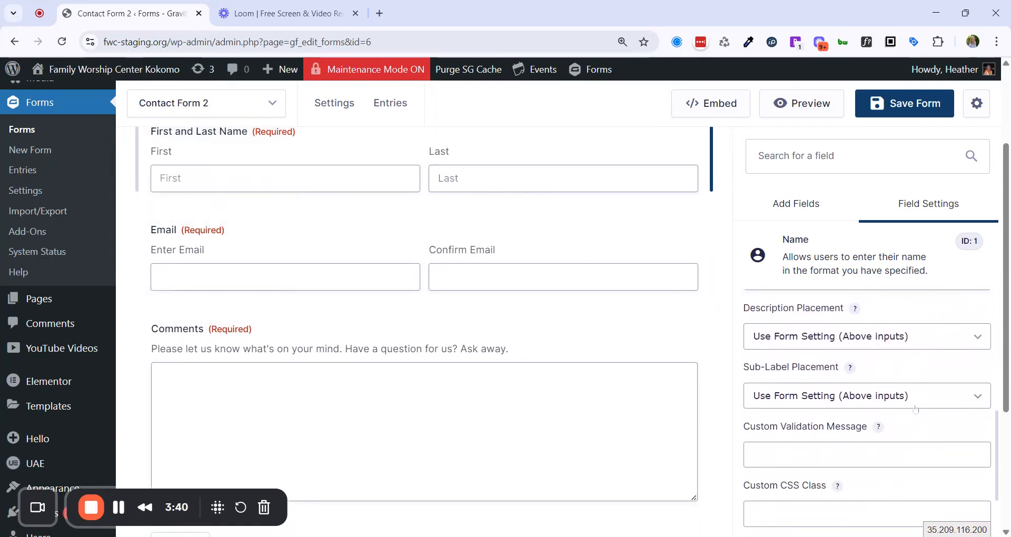
{"action": "left_click", "coordinate": [950, 341]}
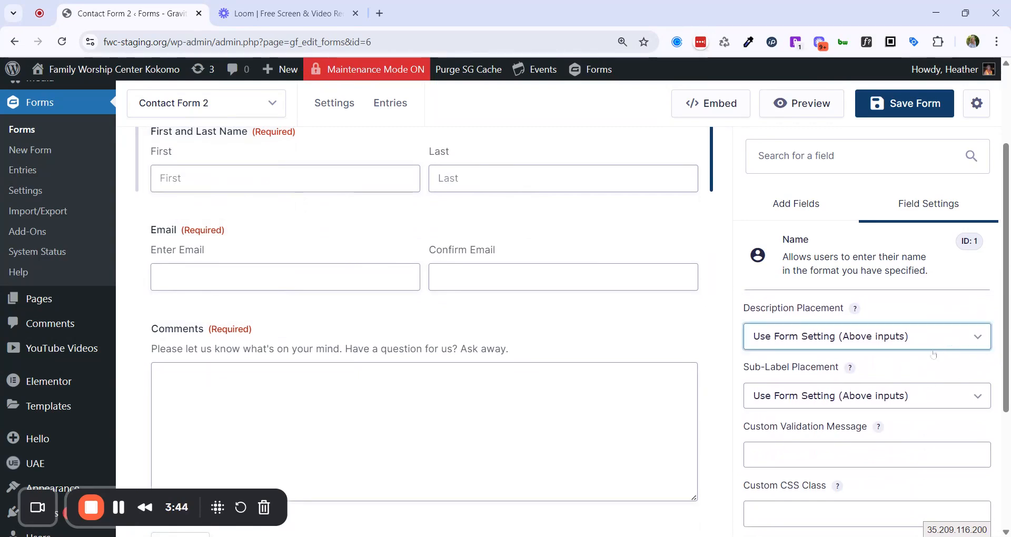
{"action": "left_click", "coordinate": [896, 383]}
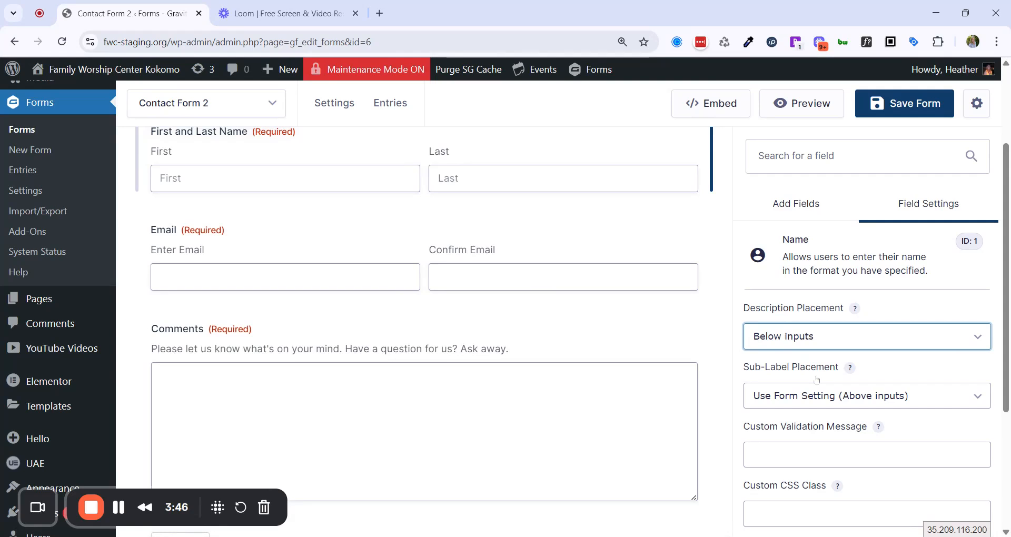
{"action": "scroll", "coordinate": [570, 323], "scroll_direction": "up", "scroll_amount": 1}
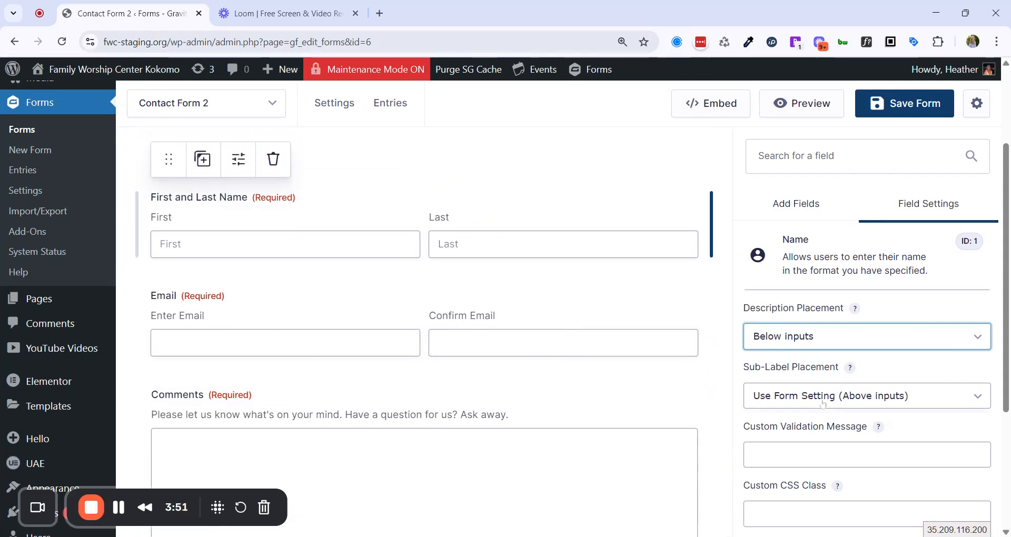
{"action": "scroll", "coordinate": [828, 397], "scroll_direction": "down", "scroll_amount": 2}
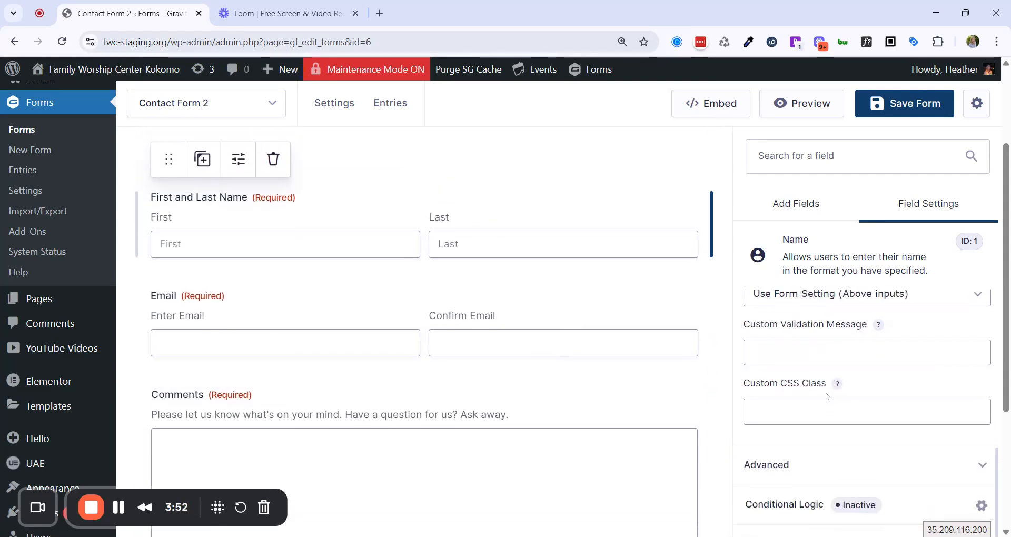
{"action": "scroll", "coordinate": [909, 287], "scroll_direction": "up", "scroll_amount": 7}
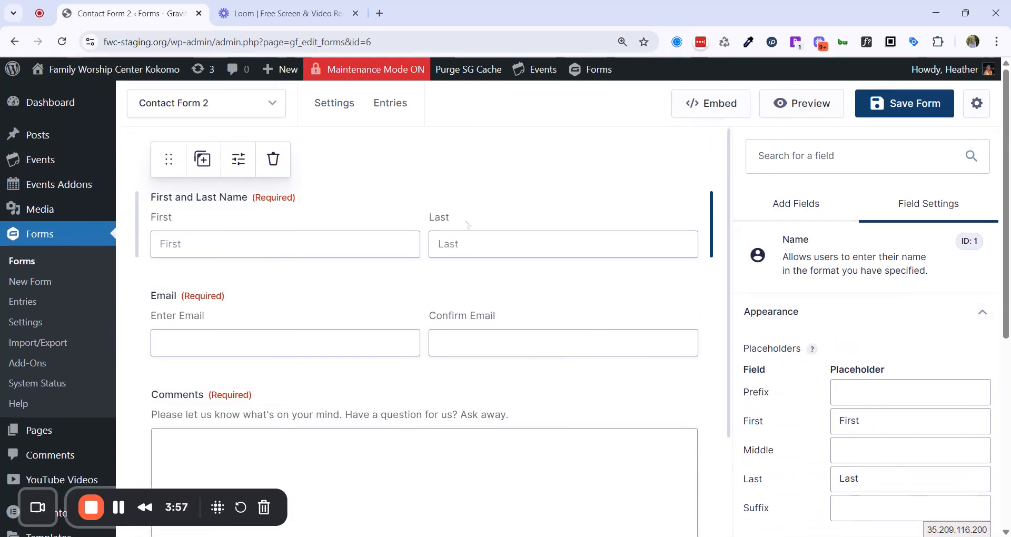
{"action": "scroll", "coordinate": [323, 362], "scroll_direction": "down", "scroll_amount": 2}
{"action": "scroll", "coordinate": [322, 362], "scroll_direction": "up", "scroll_amount": 2}
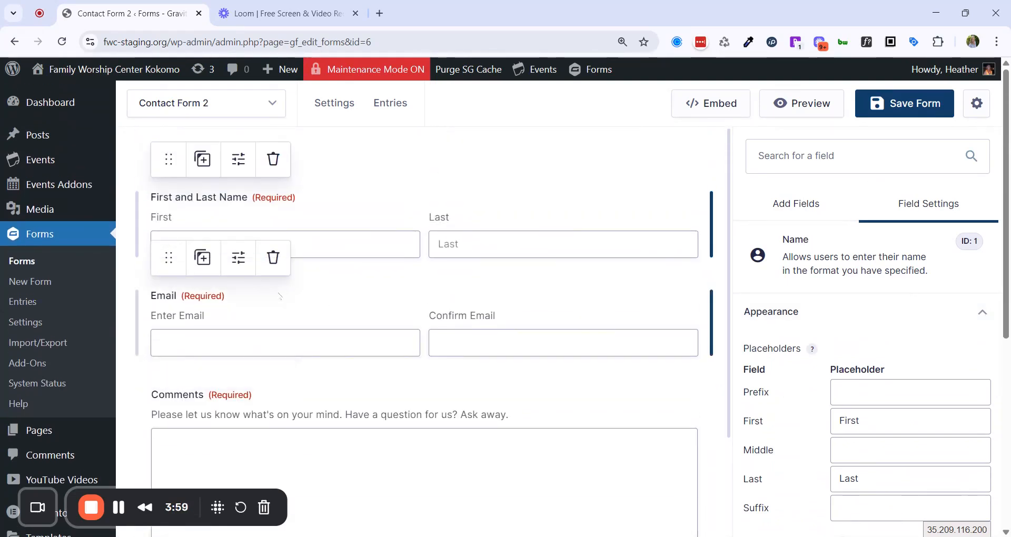
Search the field list for 'dat' and add a Date field below the name row.
{"action": "left_click", "coordinate": [800, 205]}
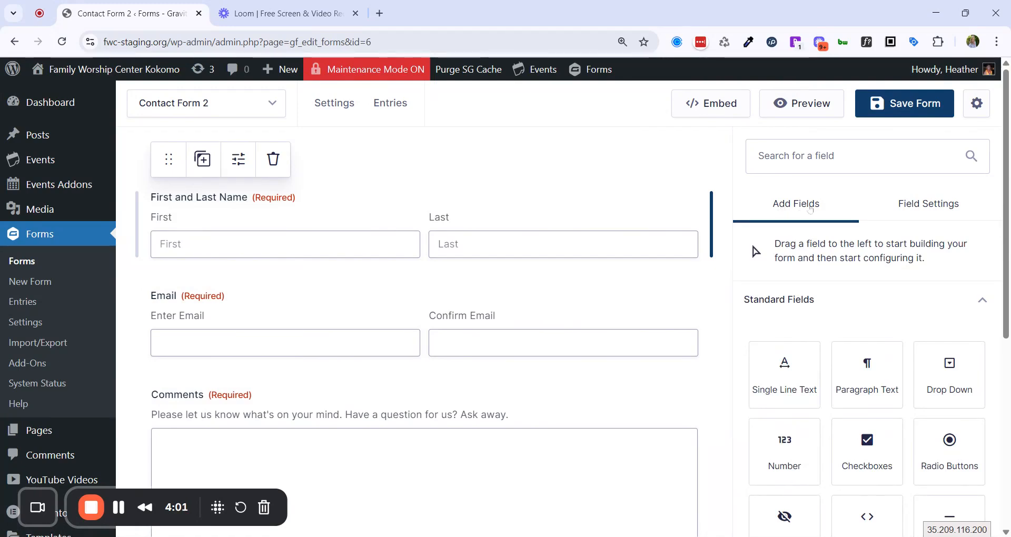
{"action": "left_click", "coordinate": [842, 157]}
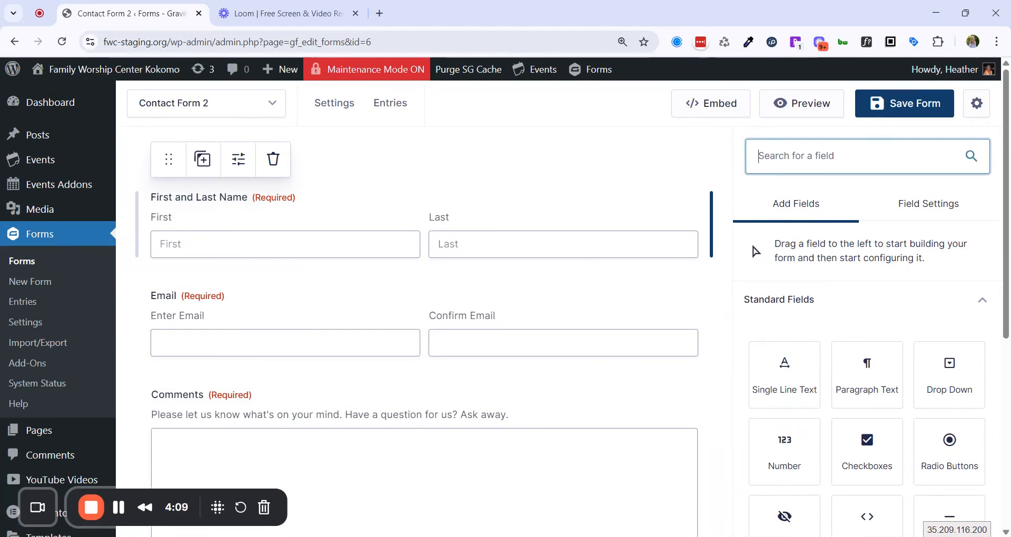
{"action": "type", "text": "cal"}
{"action": "key", "text": "BackSpace"}
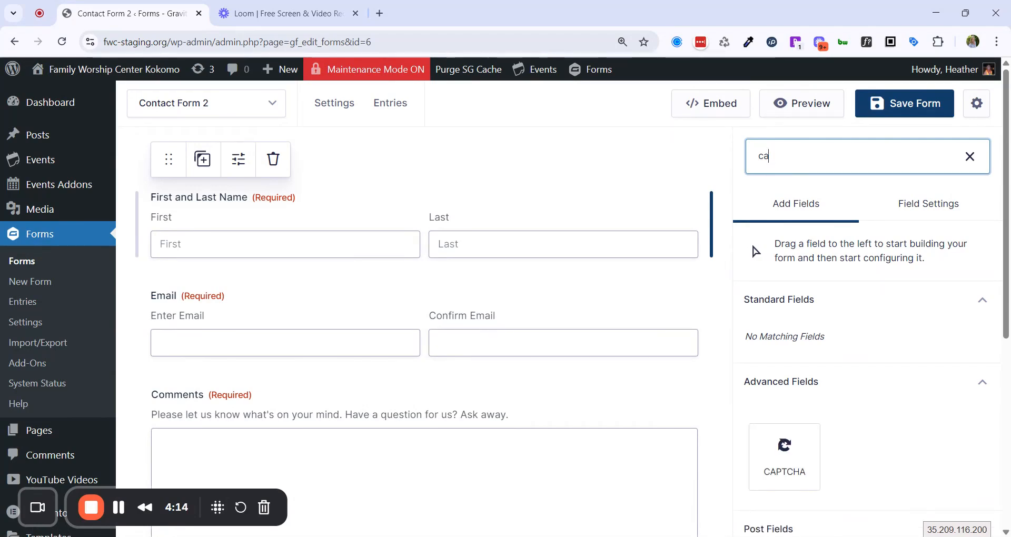
{"action": "scroll", "coordinate": [853, 327], "scroll_direction": "down", "scroll_amount": 4}
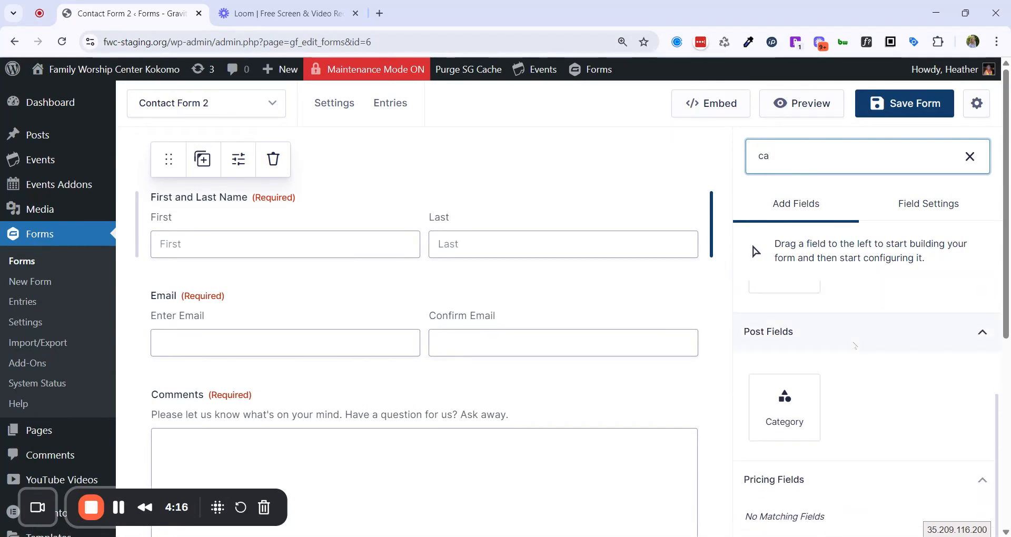
{"action": "double_click", "coordinate": [763, 156]}
{"action": "type", "text": "dat"}
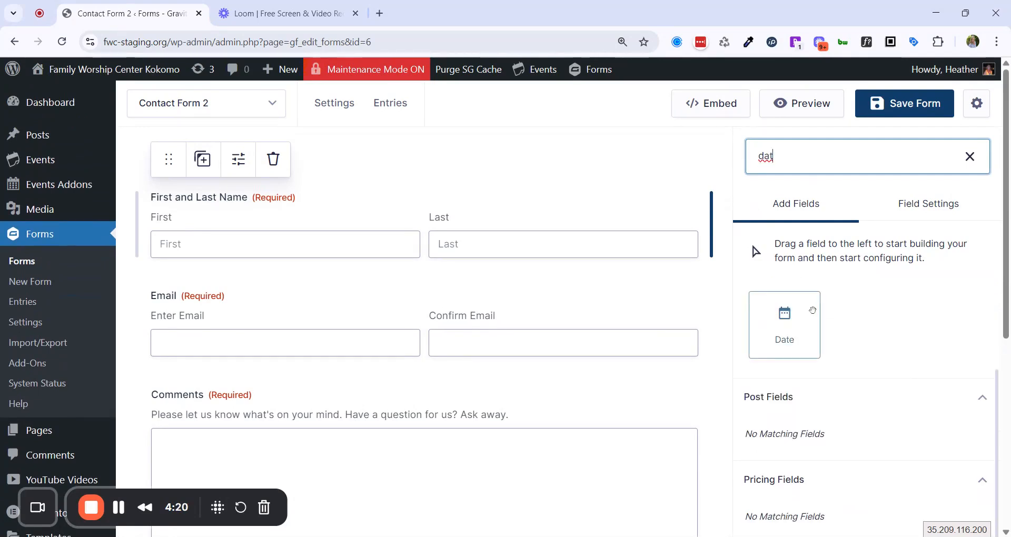
{"action": "left_click_drag", "start_coordinate": [785, 324], "coordinate": [337, 275]}
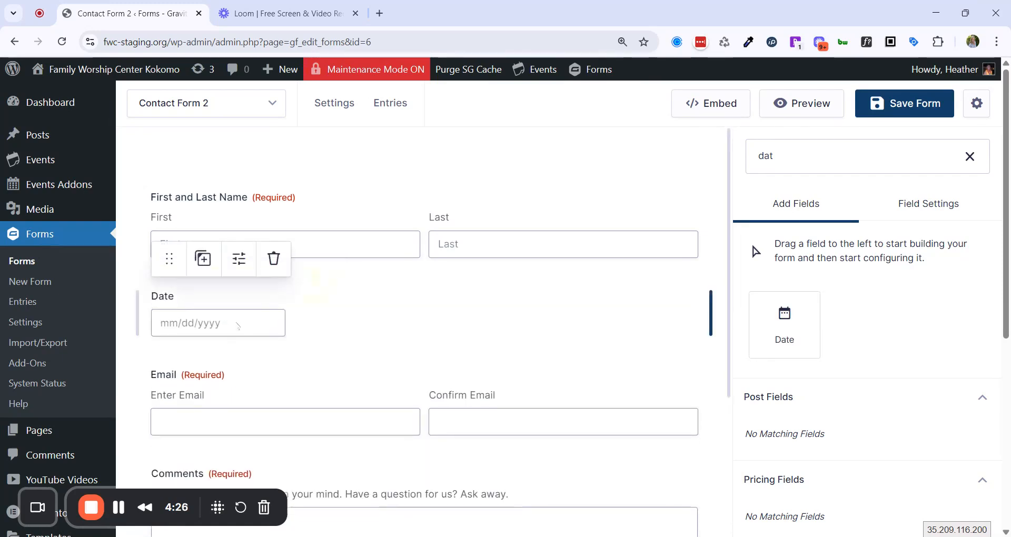
Add a second Date field and a Time field beside it in the same row.
{"action": "left_click", "coordinate": [969, 157]}
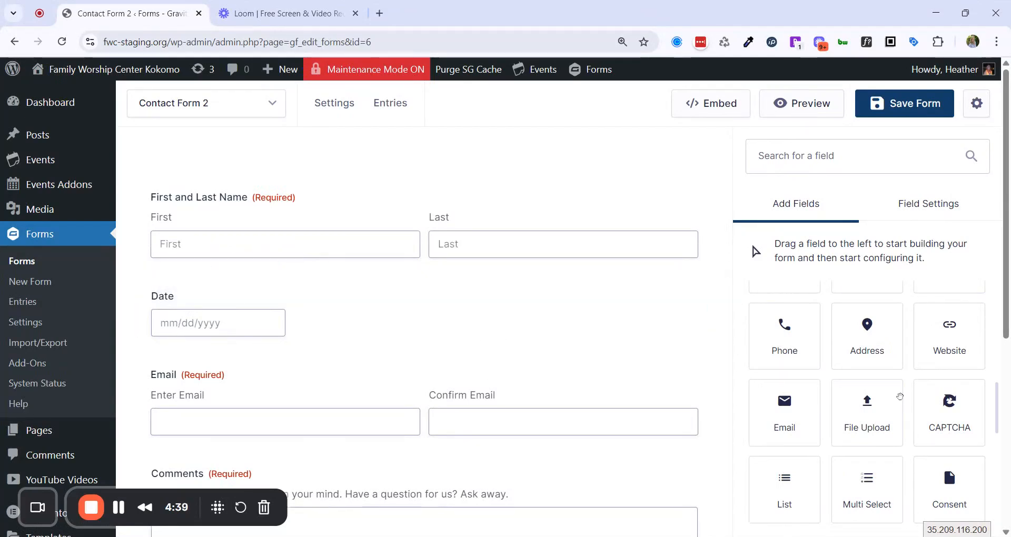
{"action": "scroll", "coordinate": [884, 416], "scroll_direction": "up", "scroll_amount": 3}
{"action": "left_click_drag", "start_coordinate": [869, 402], "coordinate": [286, 334]}
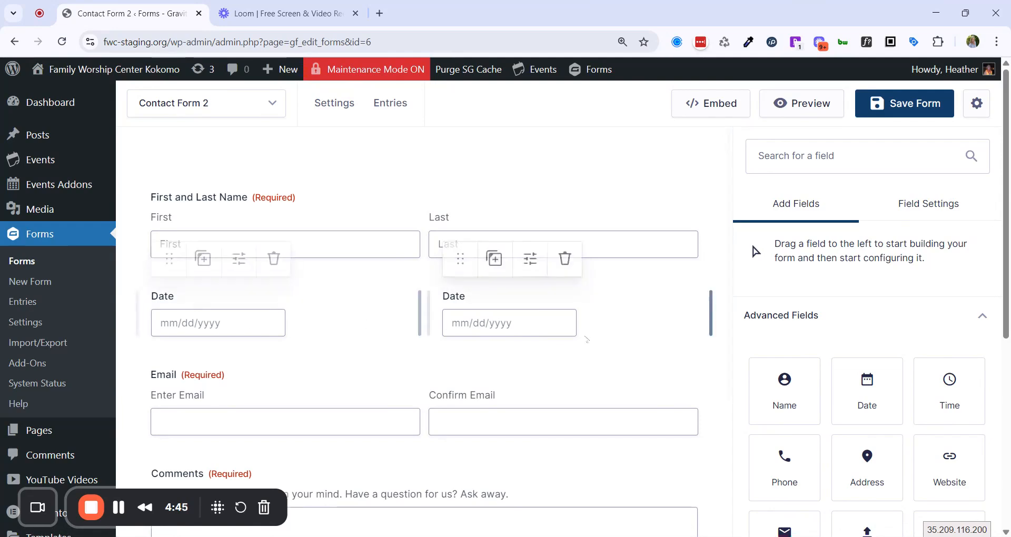
{"action": "left_click_drag", "start_coordinate": [950, 390], "coordinate": [585, 320]}
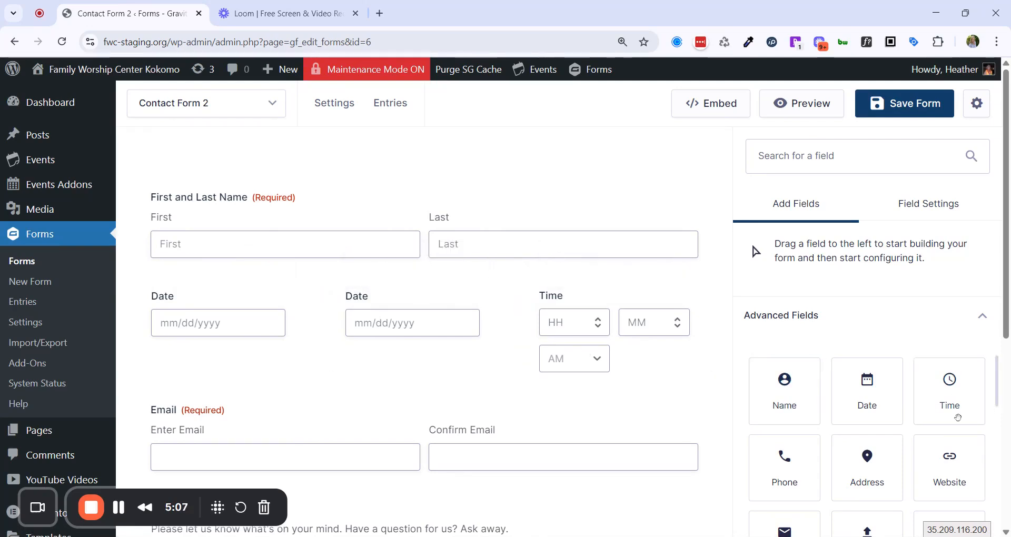
{"action": "scroll", "coordinate": [926, 415], "scroll_direction": "down", "scroll_amount": 1}
{"action": "scroll", "coordinate": [837, 345], "scroll_direction": "down", "scroll_amount": 5}
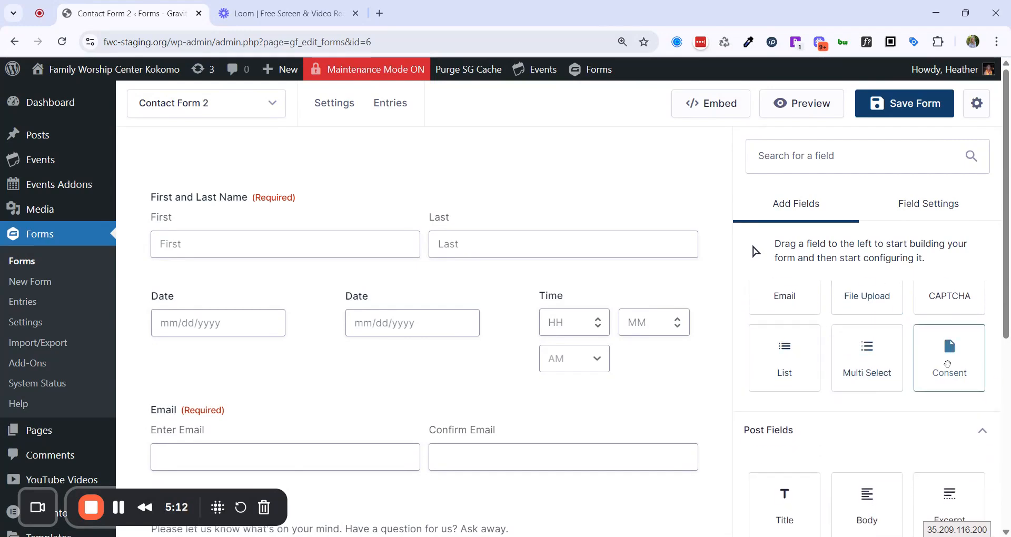
Add a Consent field below the date and time row and edit its label and checkbox text.
{"action": "left_click_drag", "start_coordinate": [952, 348], "coordinate": [368, 380]}
{"action": "scroll", "coordinate": [401, 382], "scroll_direction": "down", "scroll_amount": 2}
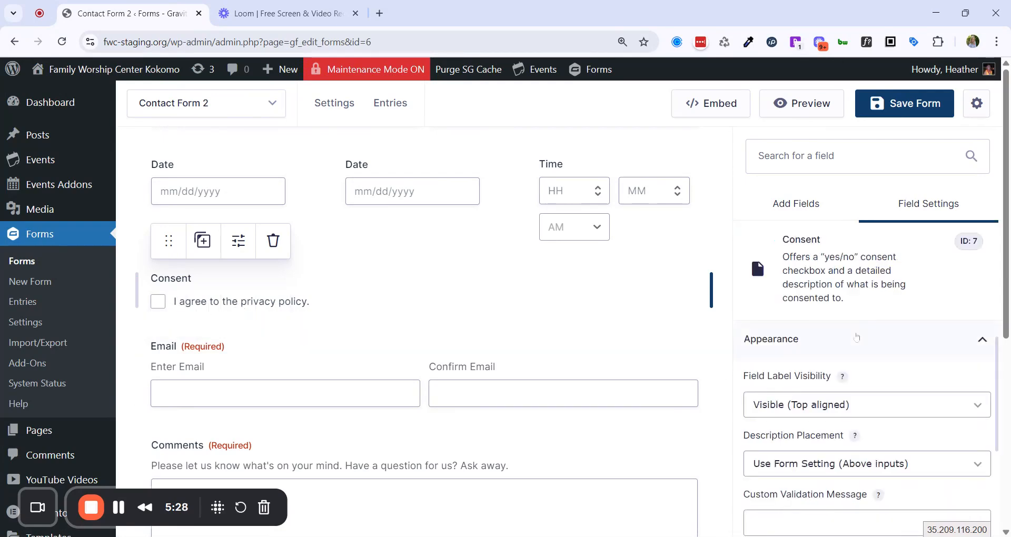
{"action": "left_click", "coordinate": [983, 337]}
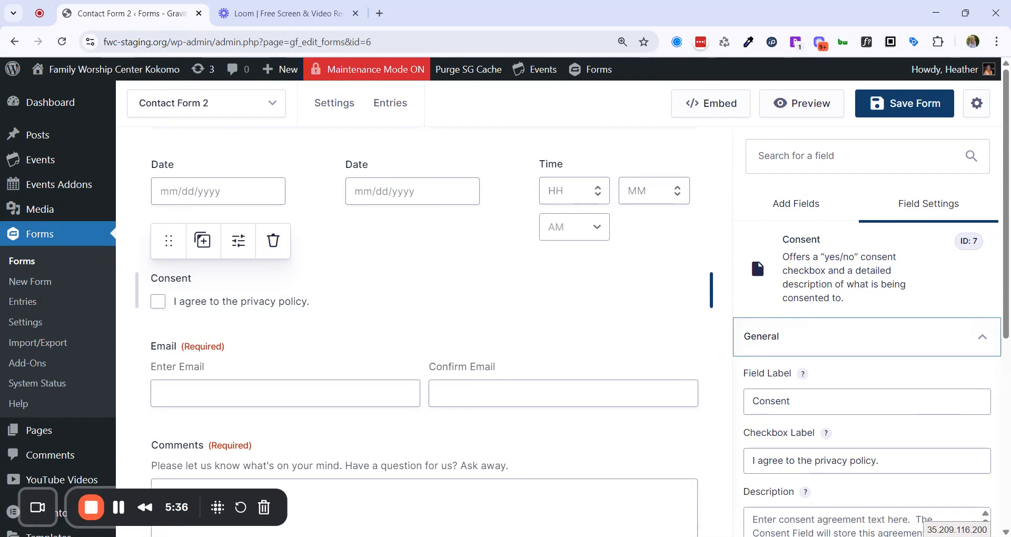
{"action": "left_click", "coordinate": [822, 402]}
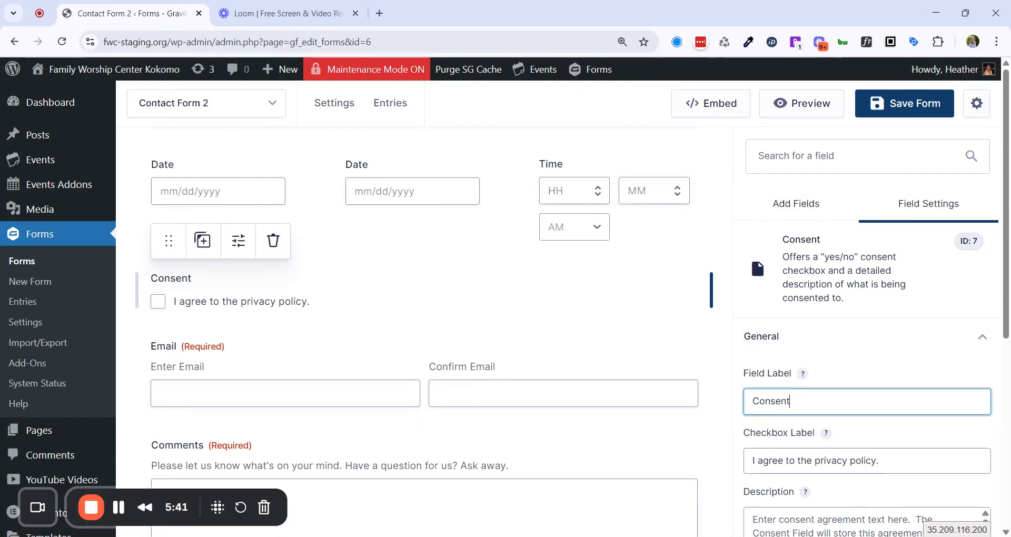
{"action": "scroll", "coordinate": [821, 401], "scroll_direction": "down", "scroll_amount": 1}
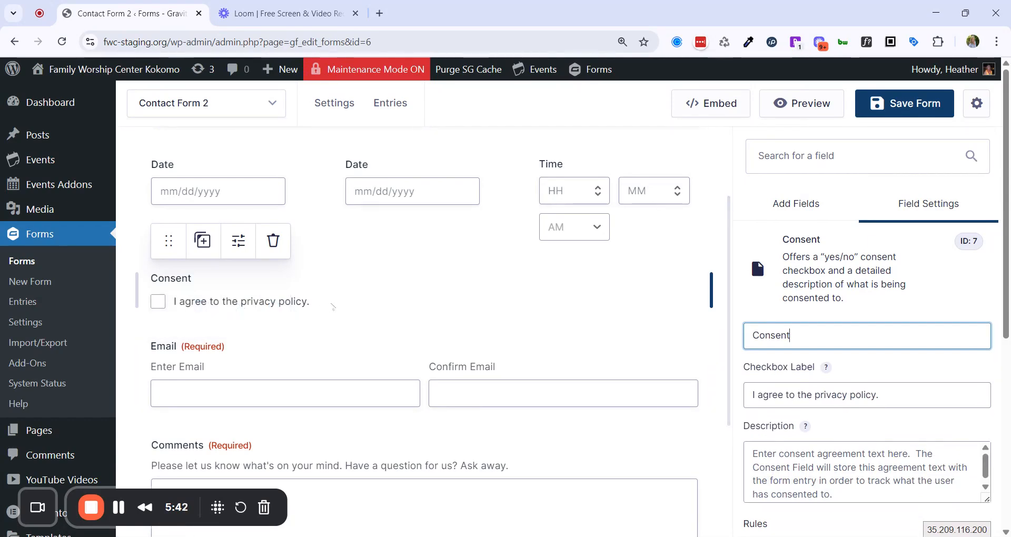
{"action": "left_click_drag", "start_coordinate": [878, 395], "coordinate": [746, 416]}
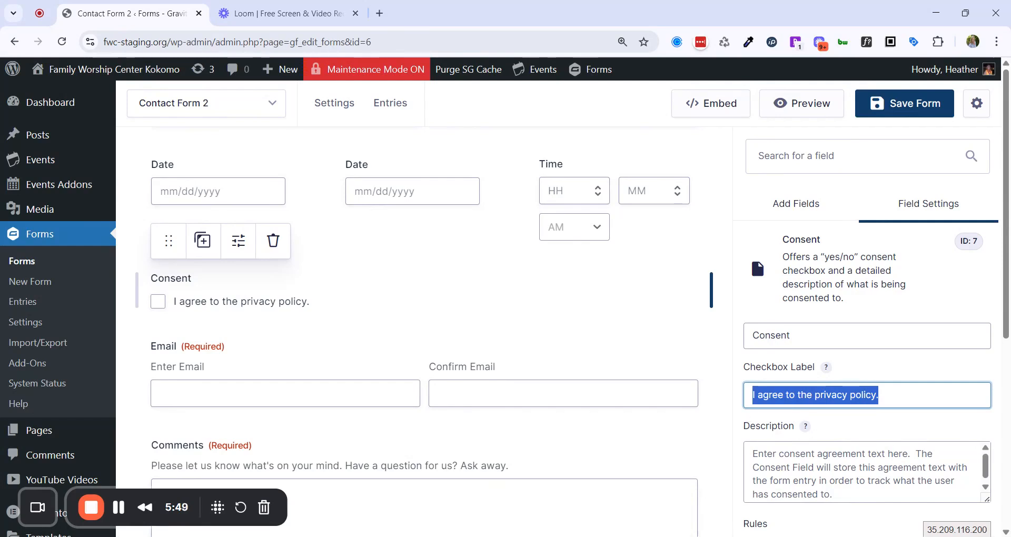
{"action": "left_click", "coordinate": [811, 466]}
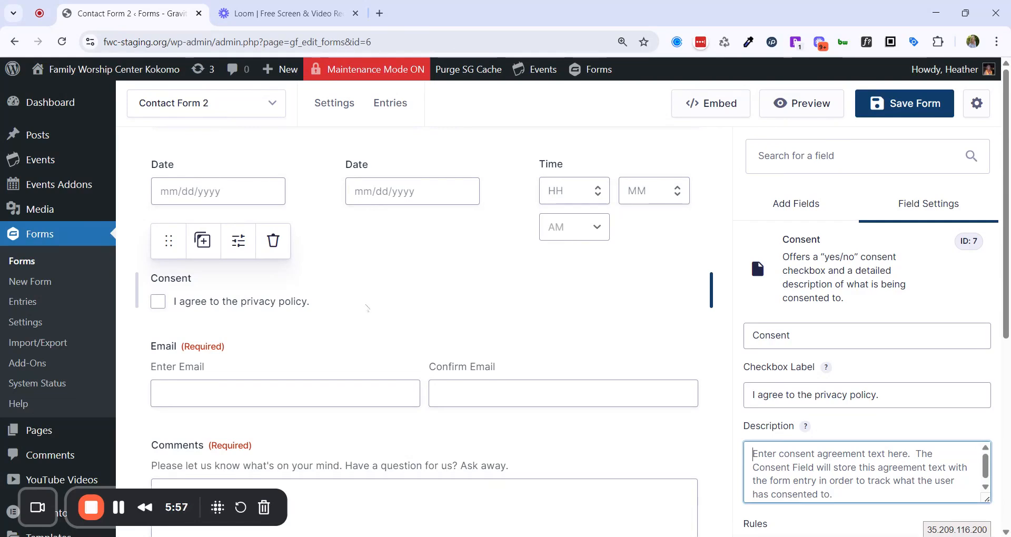
Mark the Consent field as required under Rules.
{"action": "scroll", "coordinate": [367, 308], "scroll_direction": "down", "scroll_amount": 1}
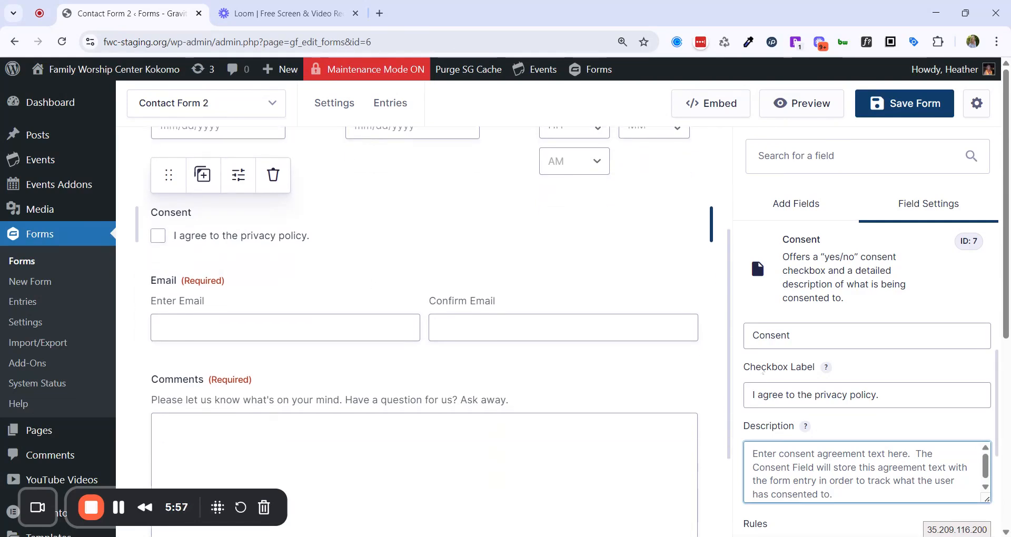
{"action": "scroll", "coordinate": [864, 421], "scroll_direction": "down", "scroll_amount": 3}
{"action": "left_click", "coordinate": [752, 377]}
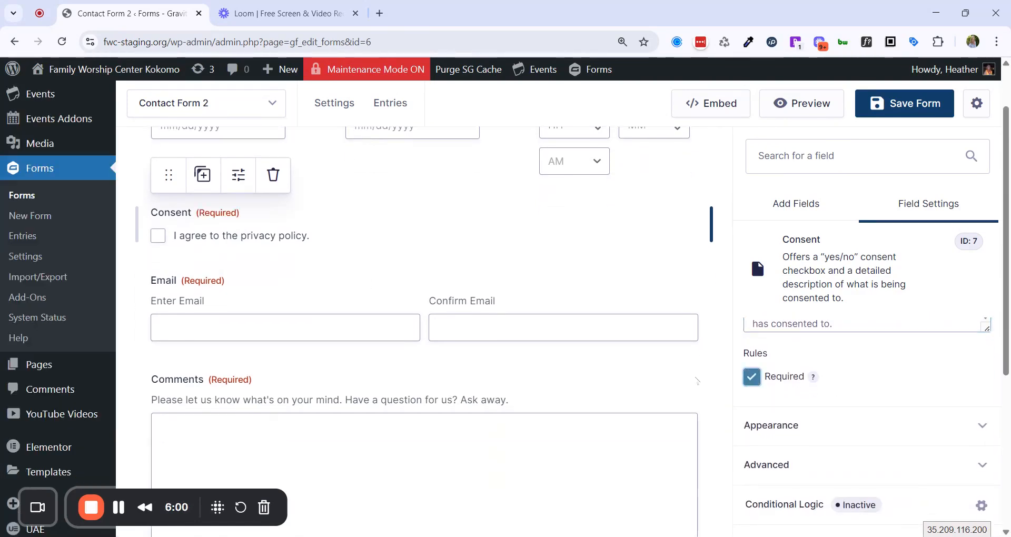
{"action": "scroll", "coordinate": [798, 388], "scroll_direction": "up", "scroll_amount": 5}
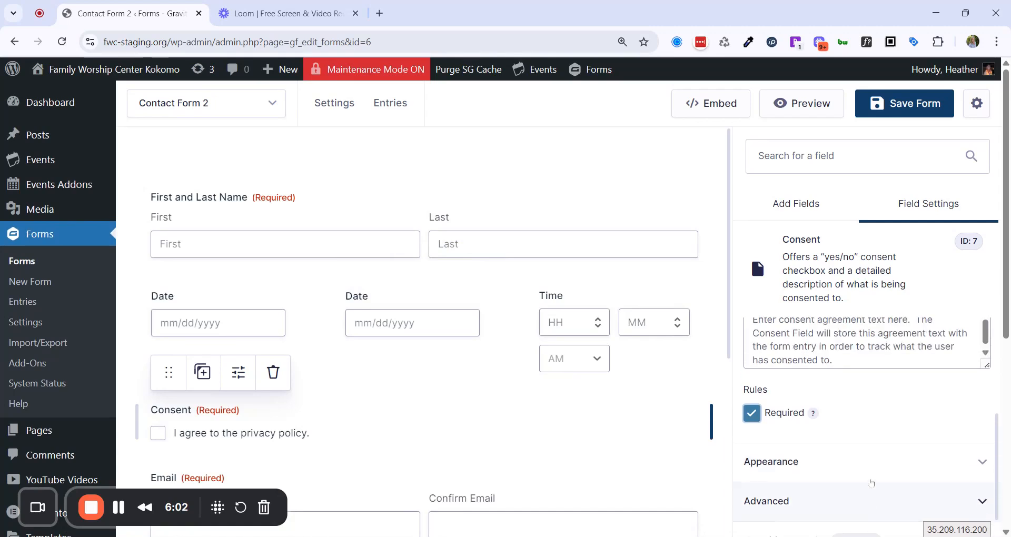
{"action": "scroll", "coordinate": [872, 483], "scroll_direction": "up", "scroll_amount": 3}
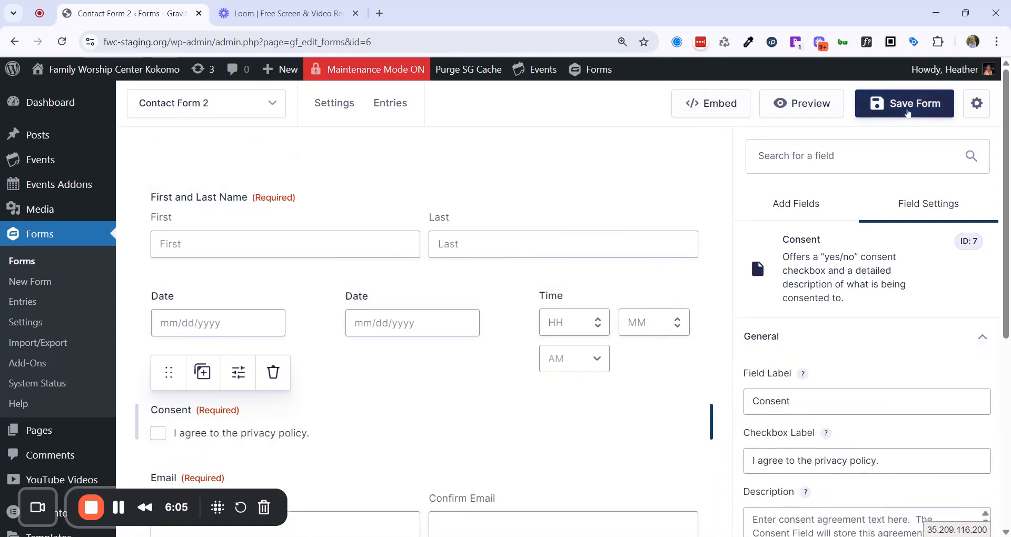
Save Contact Form 2 and go to its Form Settings page.
{"action": "left_click", "coordinate": [908, 112]}
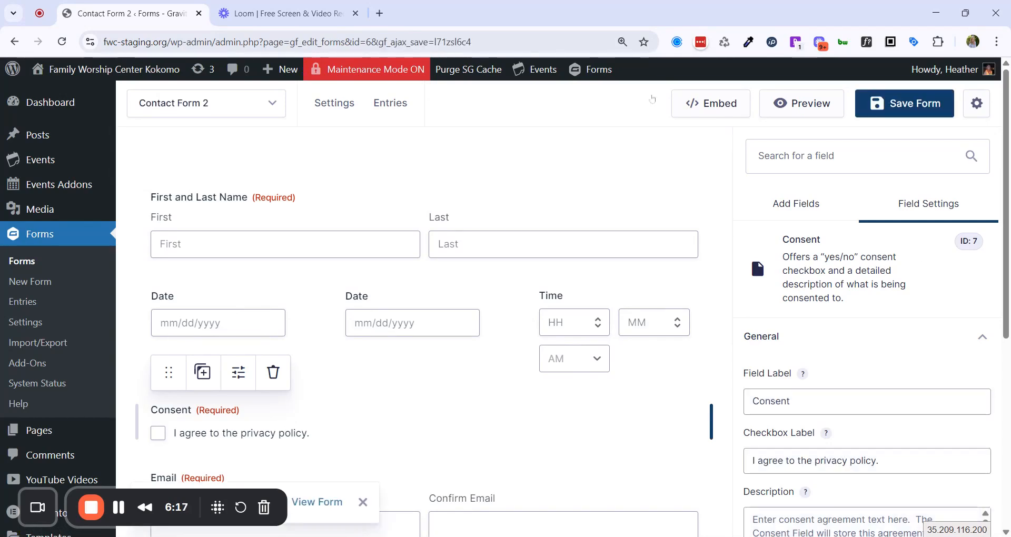
{"action": "mouse_move", "coordinate": [336, 105]}
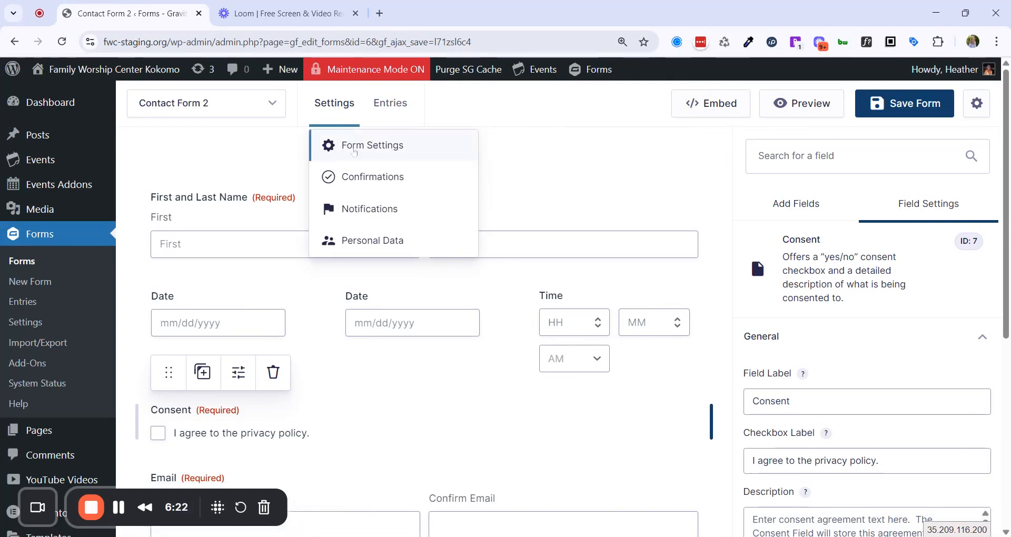
{"action": "left_click", "coordinate": [364, 147]}
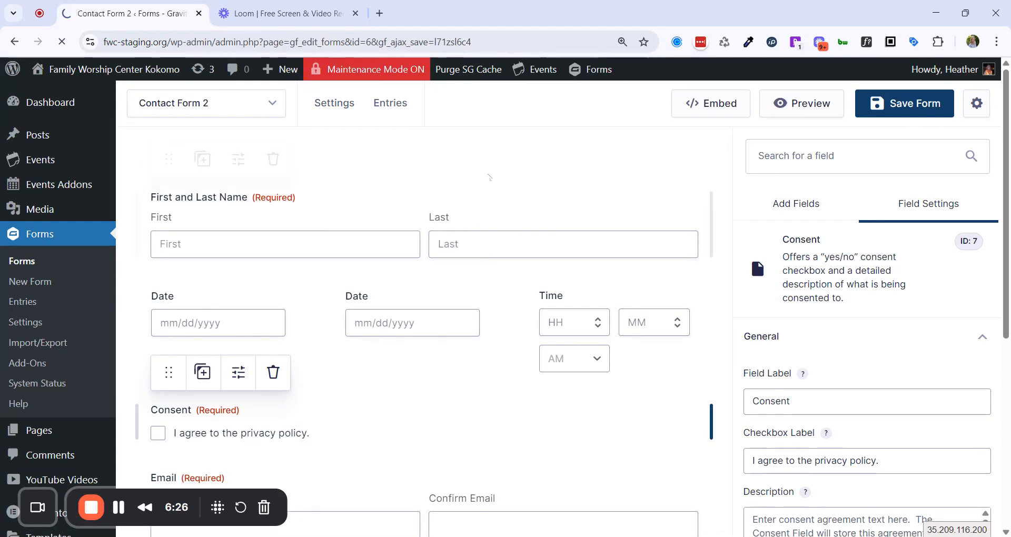
Enable the anti-spam honeypot under Form Options and save the form settings.
{"action": "scroll", "coordinate": [505, 316], "scroll_direction": "down", "scroll_amount": 1}
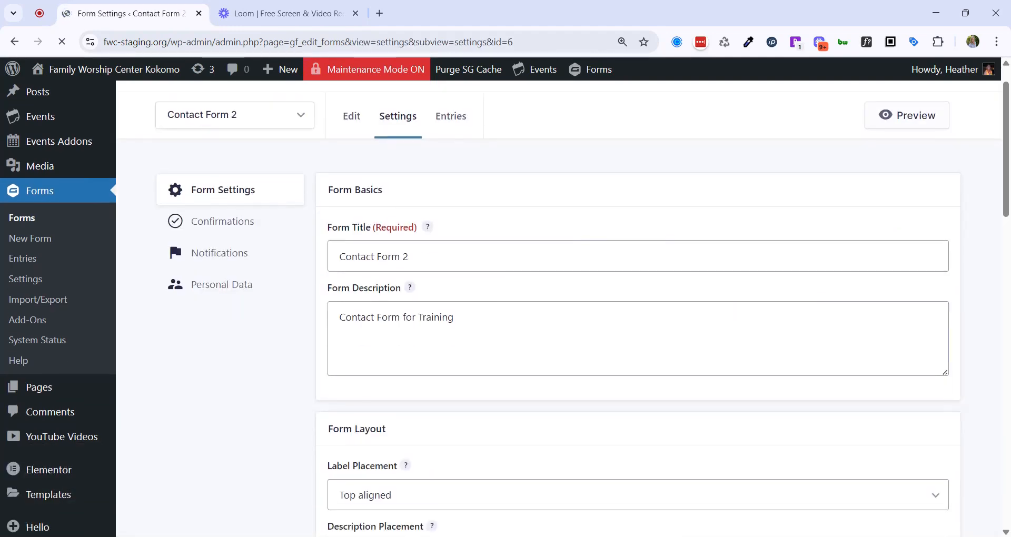
{"action": "scroll", "coordinate": [538, 272], "scroll_direction": "down", "scroll_amount": 10}
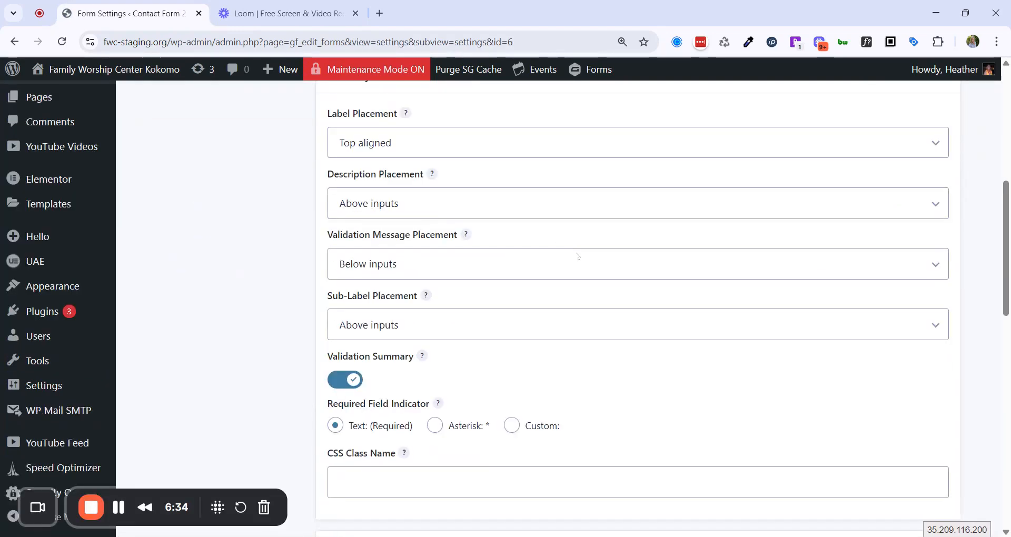
{"action": "scroll", "coordinate": [636, 280], "scroll_direction": "down", "scroll_amount": 6}
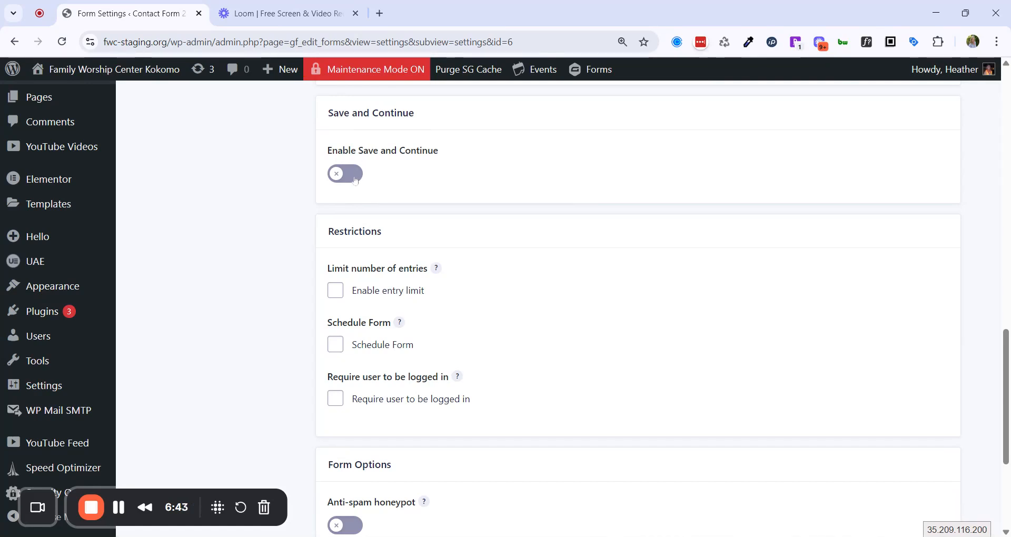
{"action": "scroll", "coordinate": [501, 213], "scroll_direction": "down", "scroll_amount": 4}
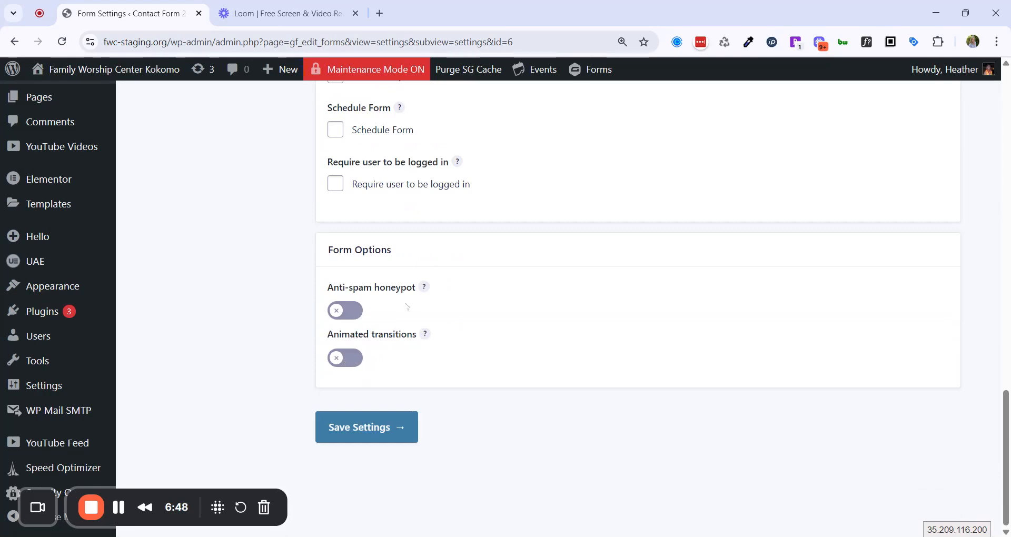
{"action": "left_click", "coordinate": [345, 311]}
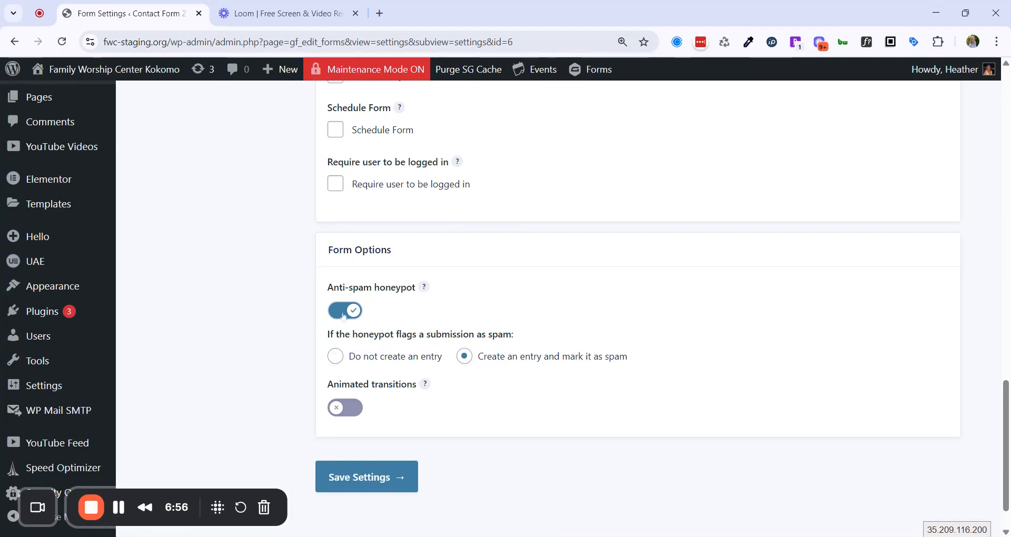
{"action": "scroll", "coordinate": [368, 326], "scroll_direction": "up", "scroll_amount": 15}
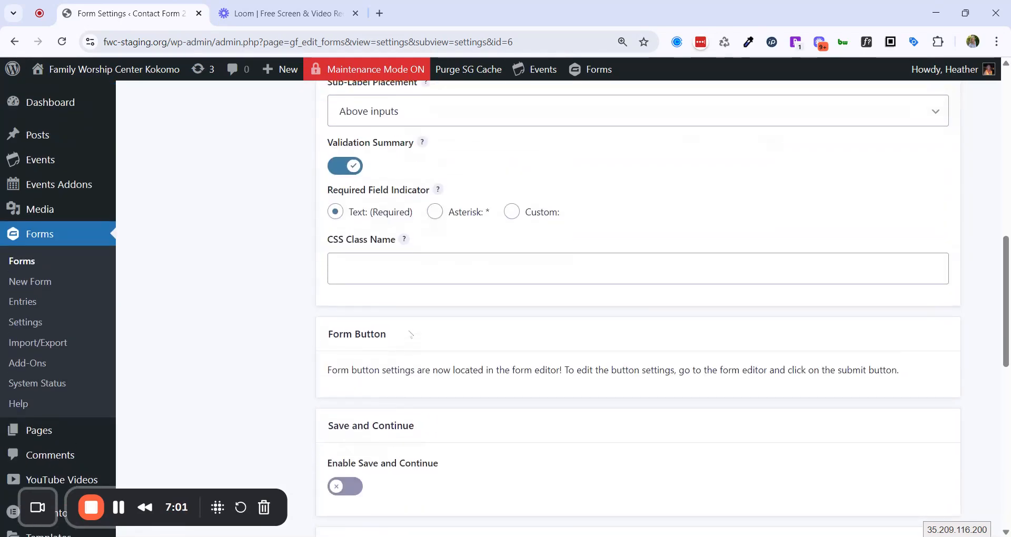
{"action": "scroll", "coordinate": [421, 338], "scroll_direction": "up", "scroll_amount": 5}
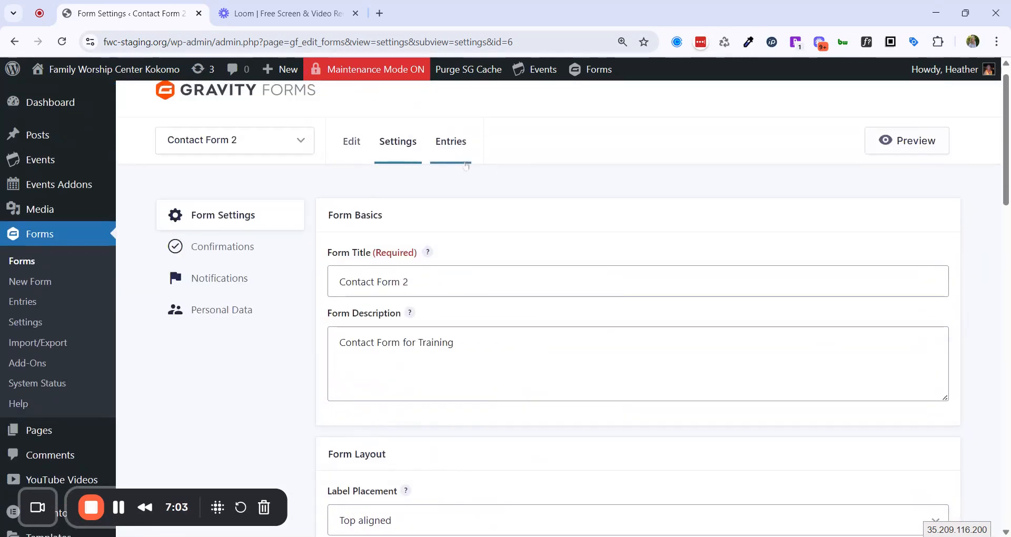
{"action": "left_click", "coordinate": [213, 252]}
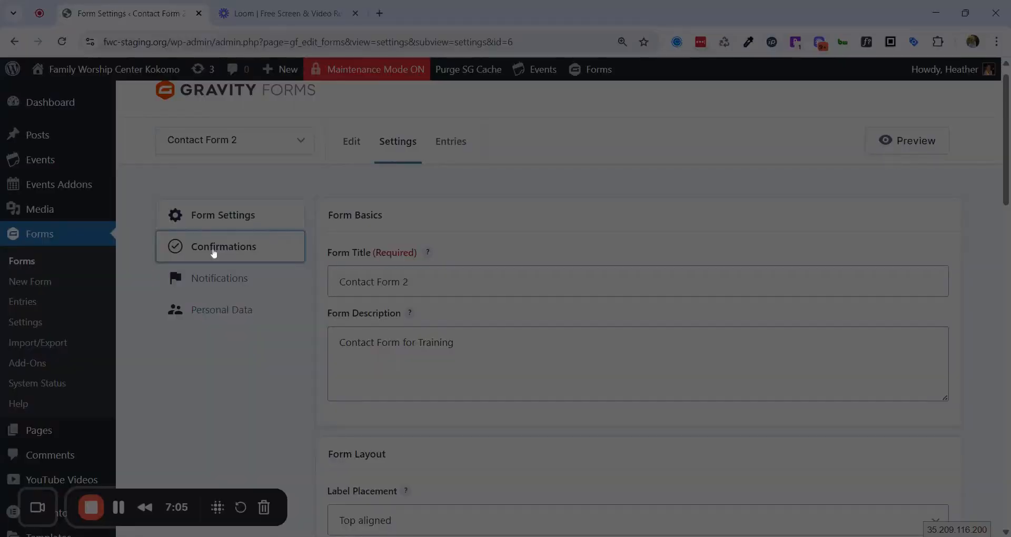
{"action": "scroll", "coordinate": [433, 379], "scroll_direction": "down", "scroll_amount": 15}
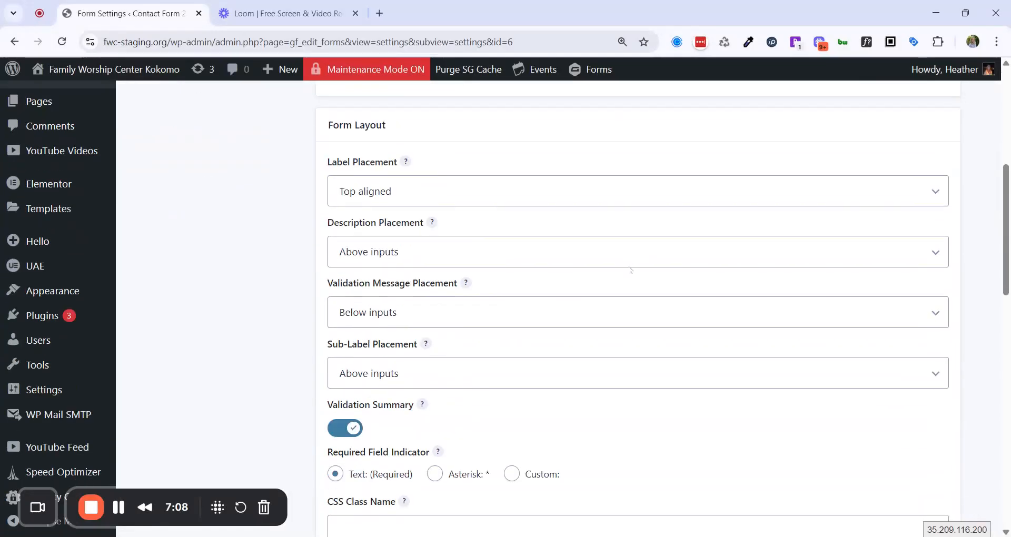
{"action": "left_click", "coordinate": [343, 428]}
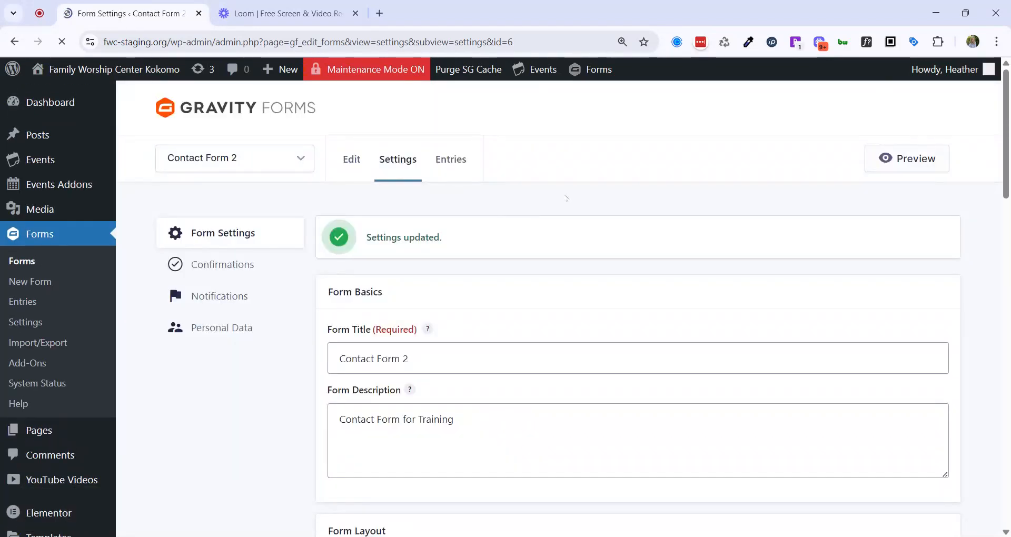
Switch Contact Form 2's Default Confirmation type from Text to Page, leaving the page unselected.
{"action": "left_click", "coordinate": [200, 269]}
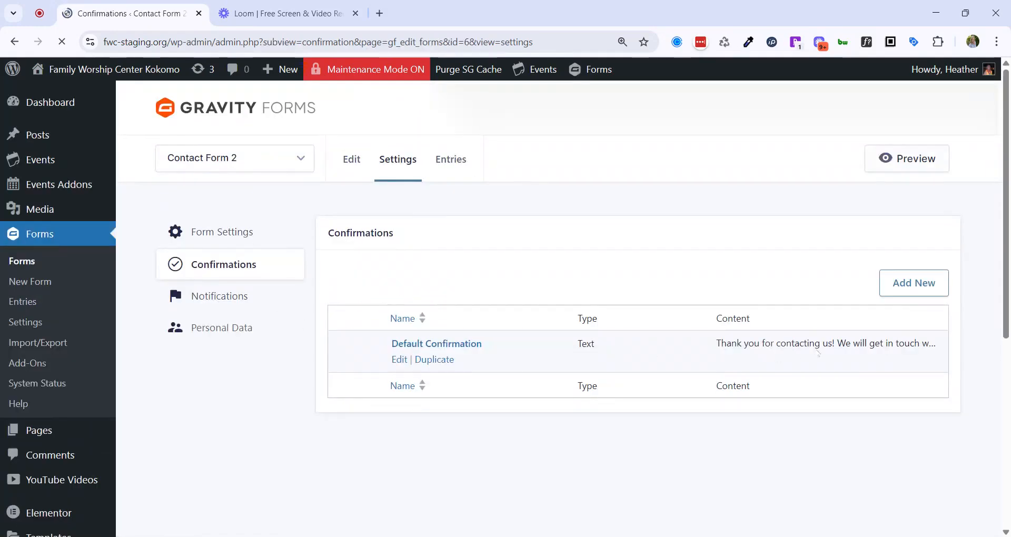
{"action": "left_click", "coordinate": [400, 360]}
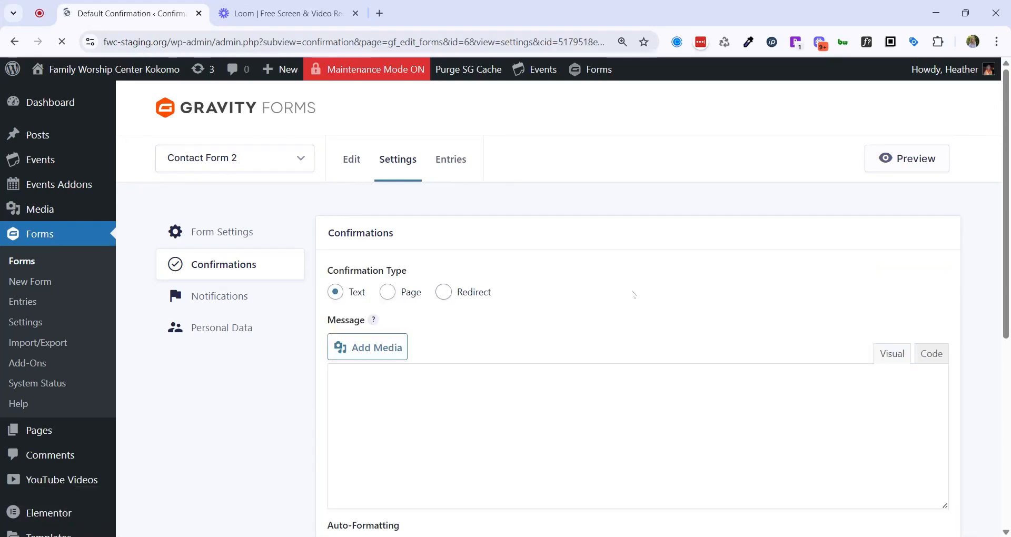
{"action": "scroll", "coordinate": [627, 295], "scroll_direction": "down", "scroll_amount": 2}
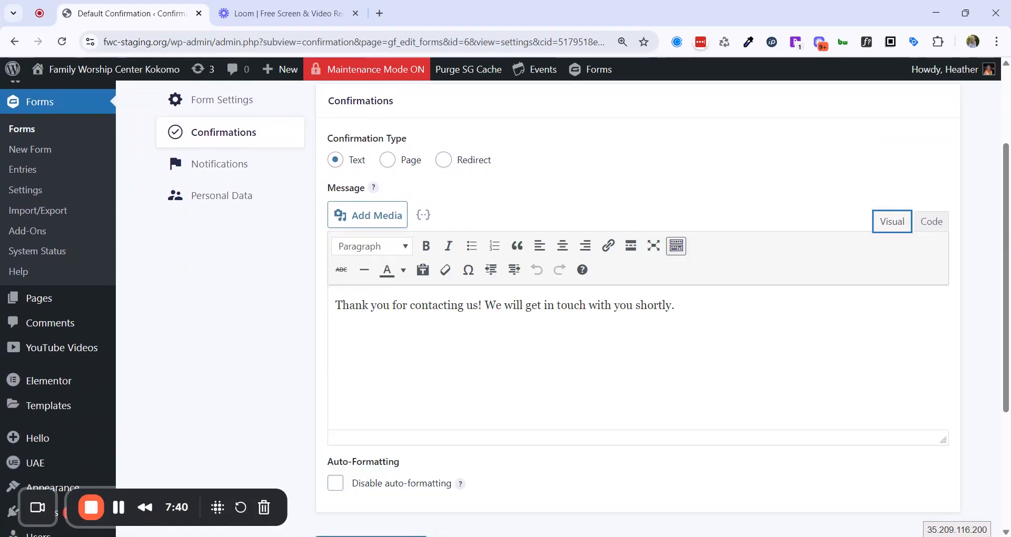
{"action": "left_click_drag", "start_coordinate": [674, 306], "coordinate": [334, 305]}
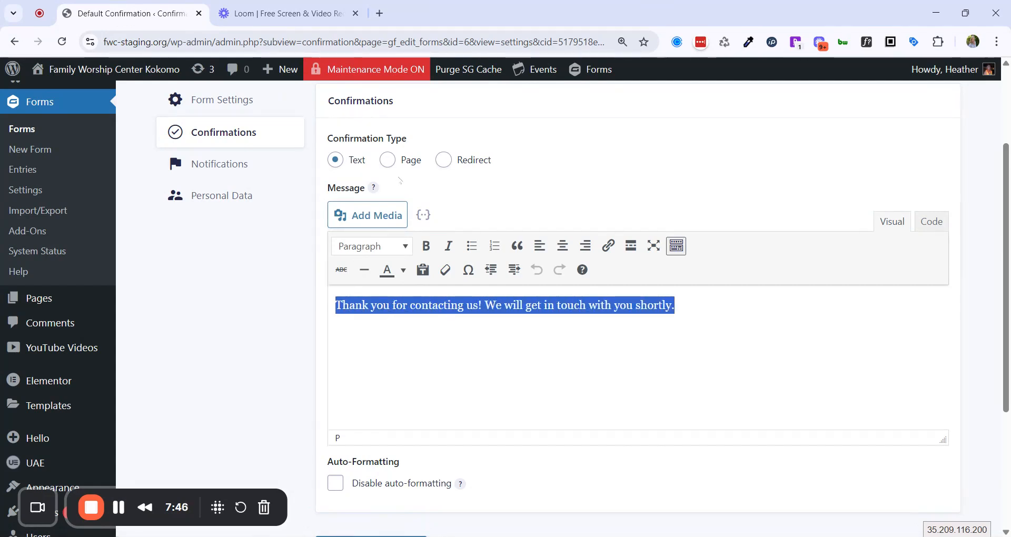
{"action": "scroll", "coordinate": [463, 218], "scroll_direction": "up", "scroll_amount": 2}
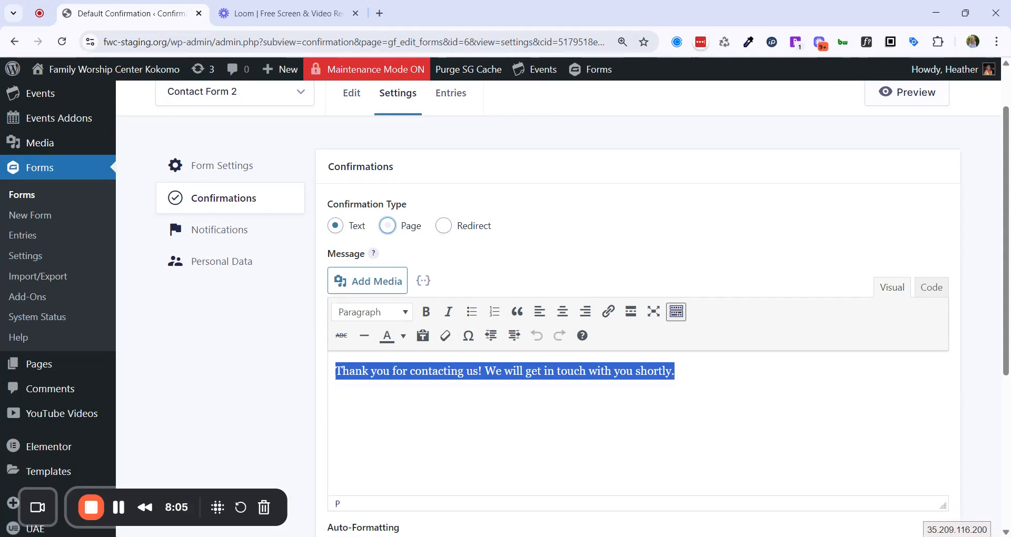
{"action": "left_click", "coordinate": [388, 225]}
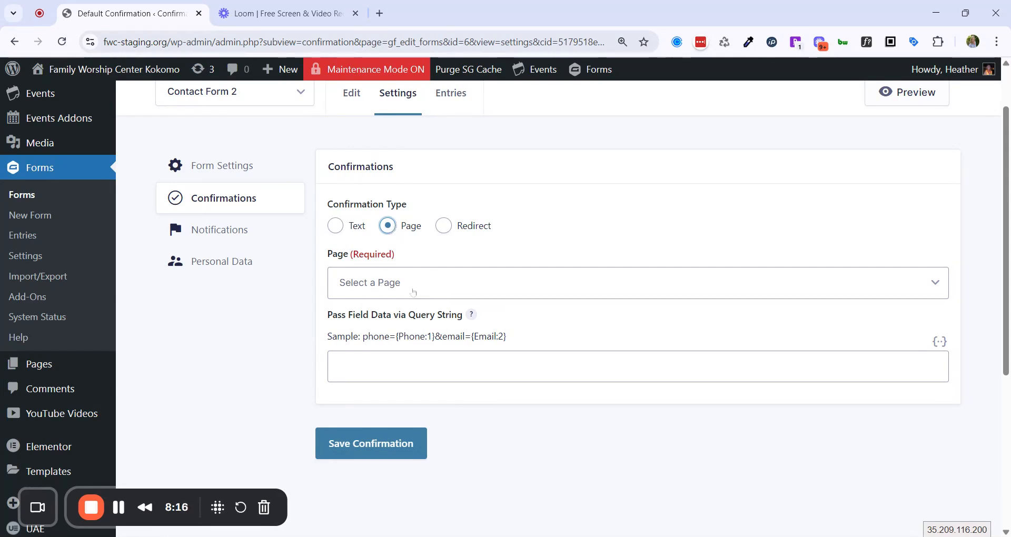
{"action": "left_click", "coordinate": [228, 234]}
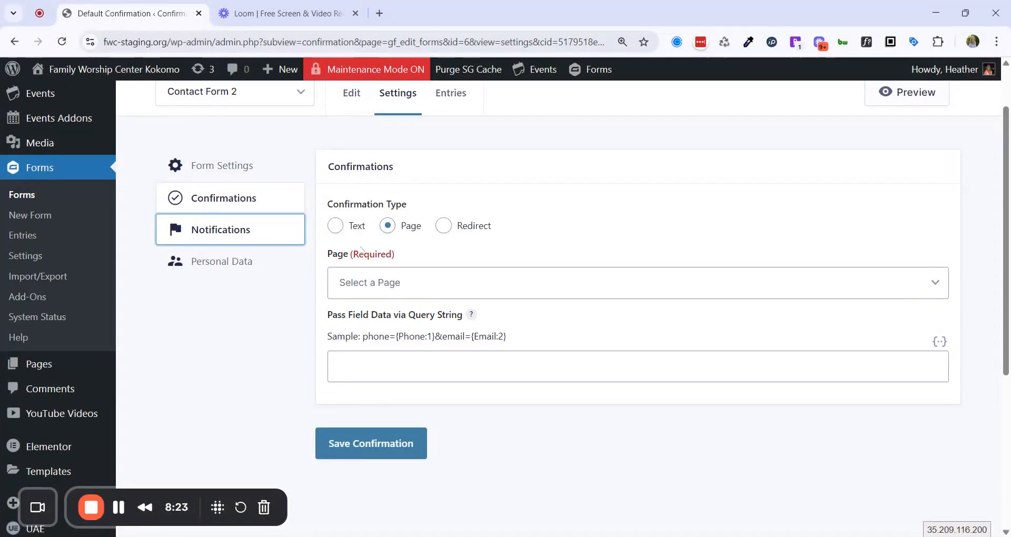
Open Contact Form 2's notification settings to list the User and Admin Notification entries.
{"action": "left_click", "coordinate": [219, 235]}
{"action": "scroll", "coordinate": [526, 248], "scroll_direction": "down", "scroll_amount": 2}
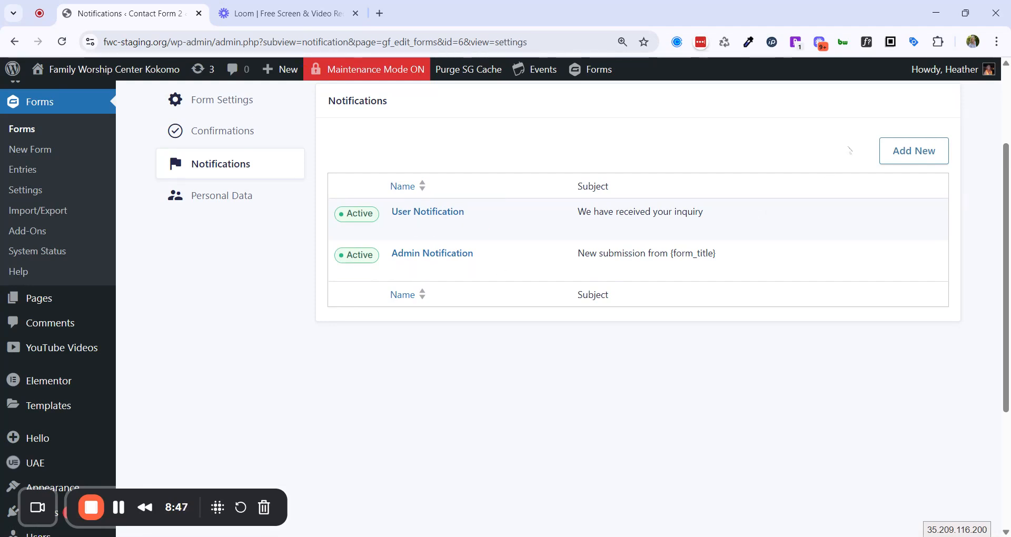
{"action": "left_click", "coordinate": [901, 155]}
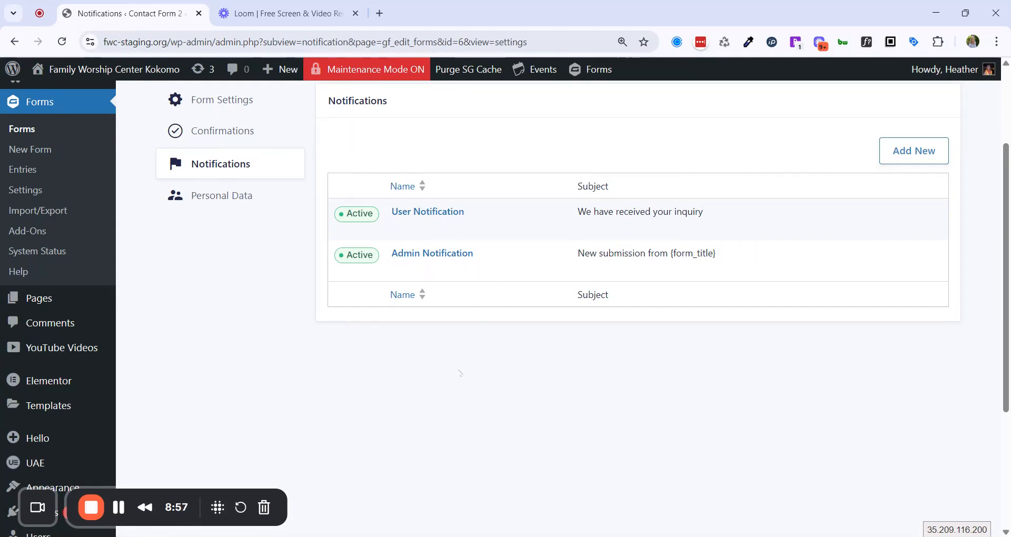
{"action": "mouse_move", "coordinate": [436, 271]}
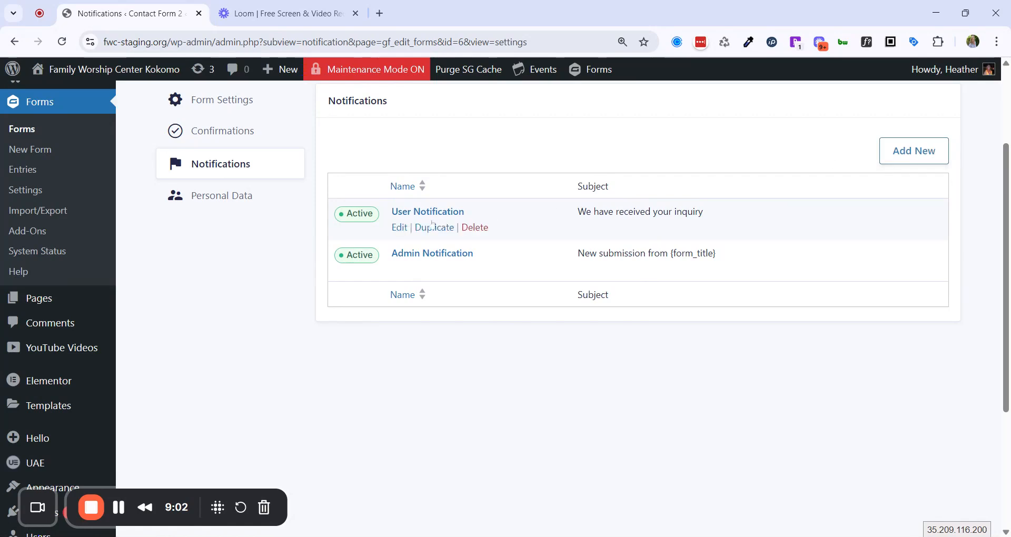
Open the User Notification and check its Send To Field and From Name settings.
{"action": "left_click", "coordinate": [400, 228]}
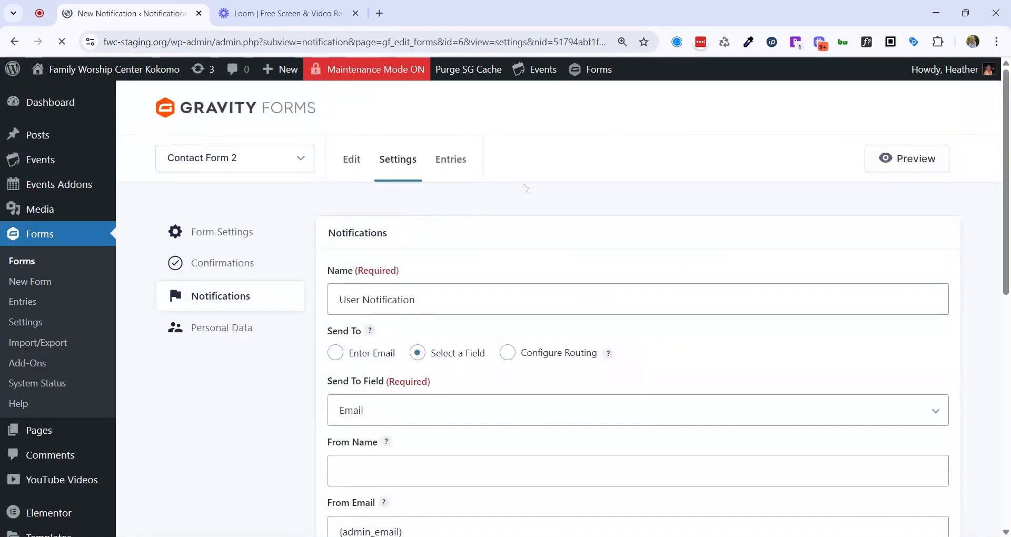
{"action": "scroll", "coordinate": [852, 252], "scroll_direction": "down", "scroll_amount": 4}
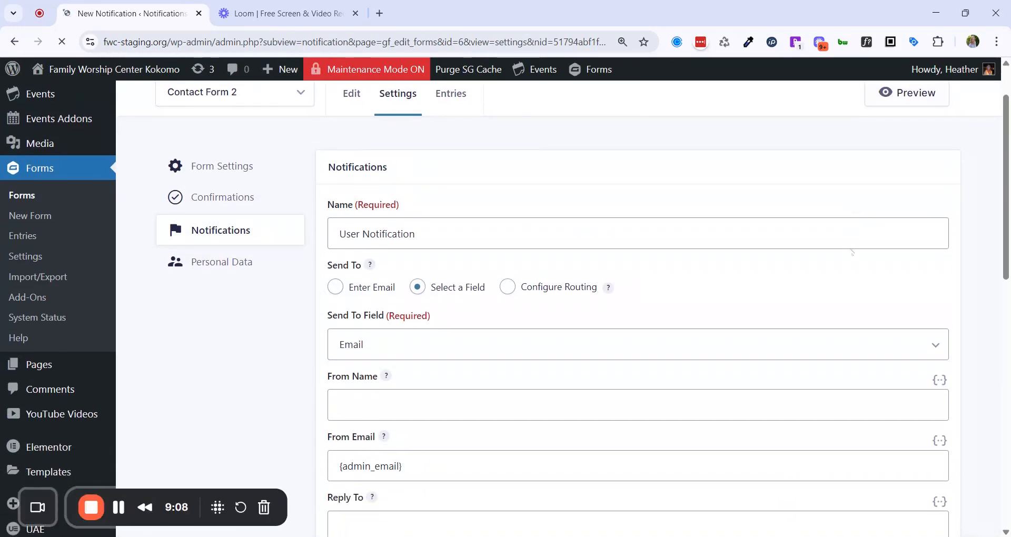
{"action": "scroll", "coordinate": [372, 156], "scroll_direction": "down", "scroll_amount": 1}
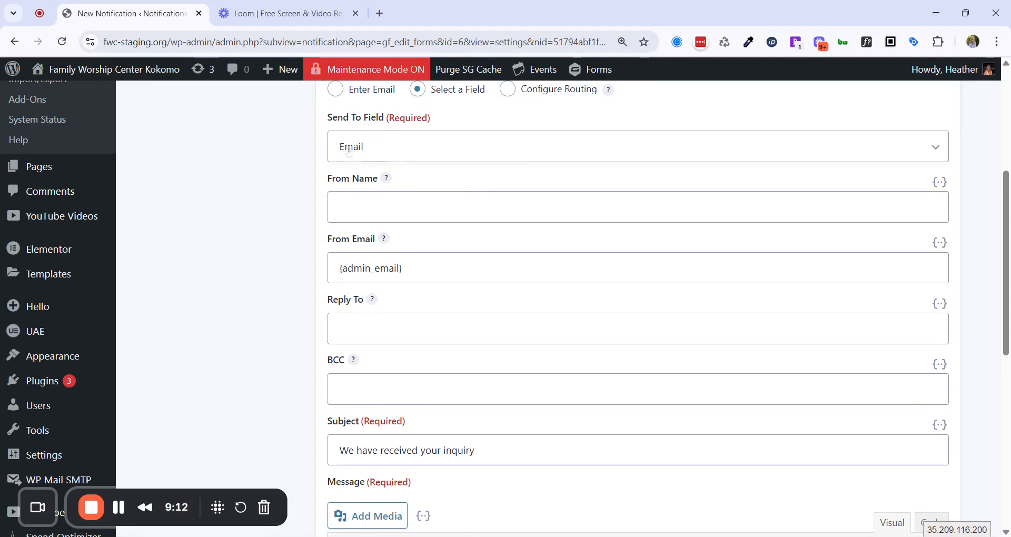
{"action": "left_click", "coordinate": [945, 158]}
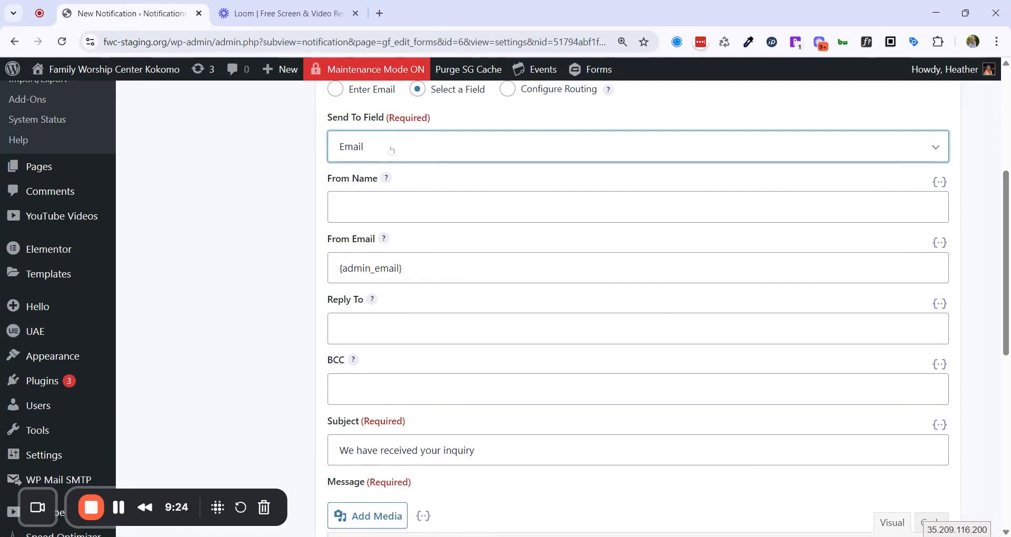
{"action": "left_click", "coordinate": [369, 207]}
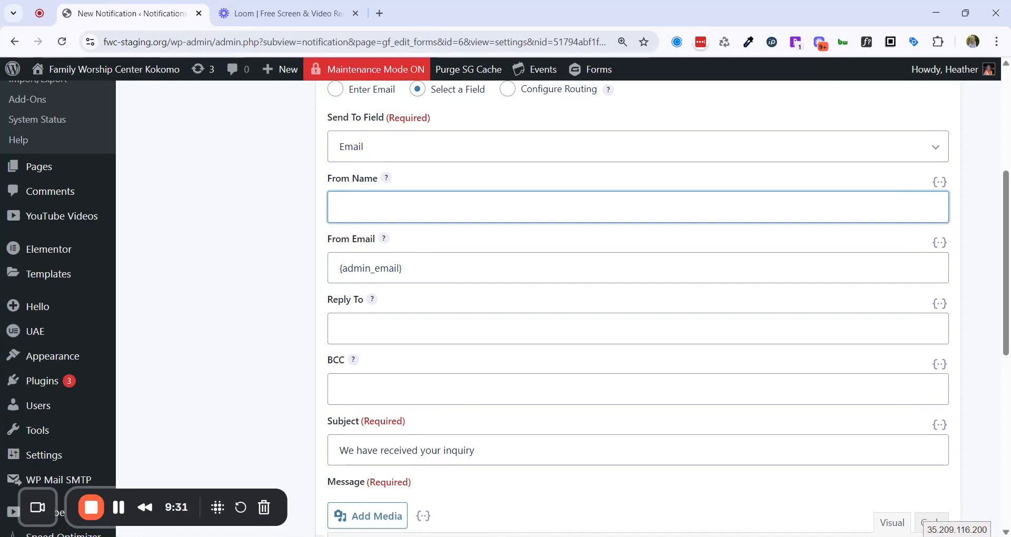
{"action": "left_click", "coordinate": [640, 242]}
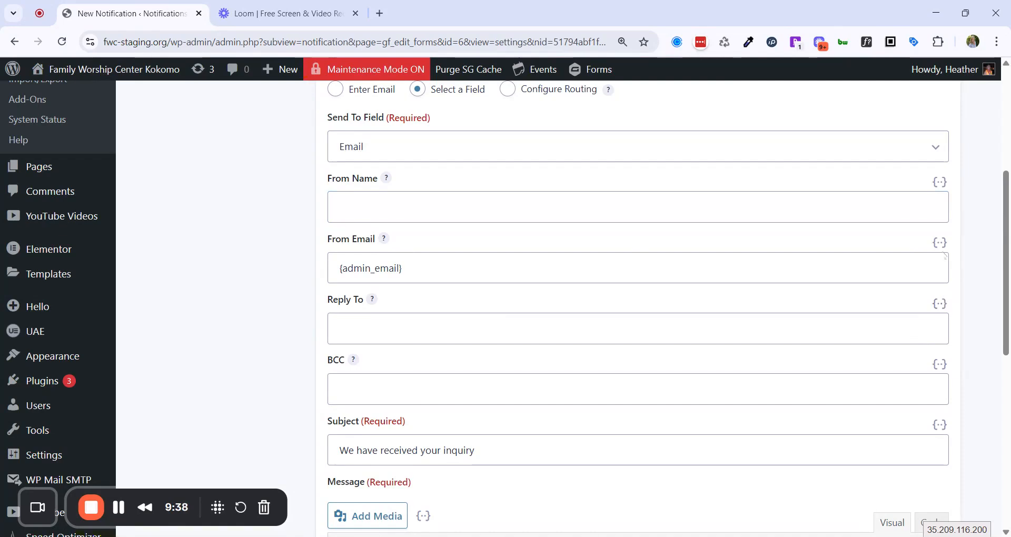
Review the From Email admin_email tag, Reply To, BCC, and the 'We have received your inquiry' subject and message.
{"action": "left_click", "coordinate": [939, 242]}
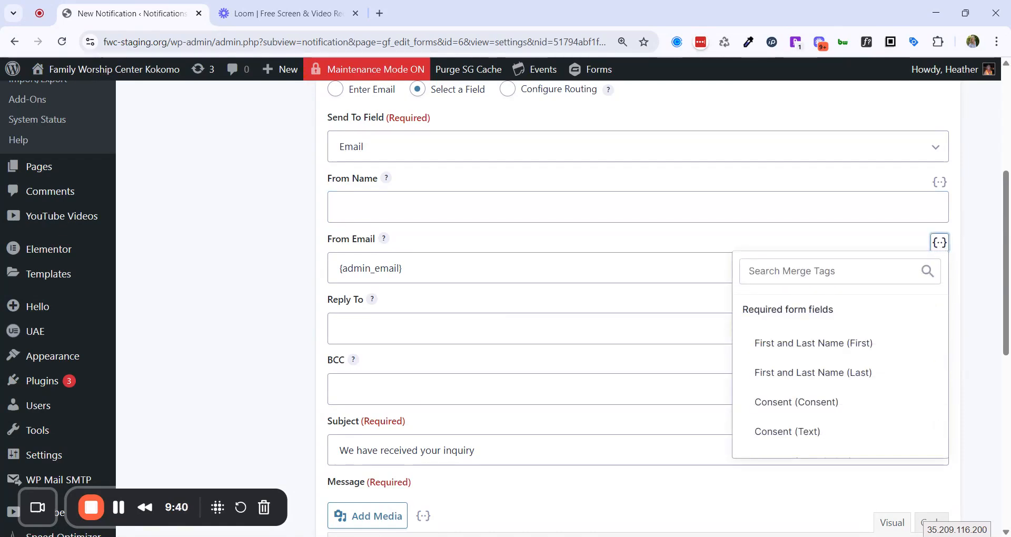
{"action": "left_click", "coordinate": [406, 269]}
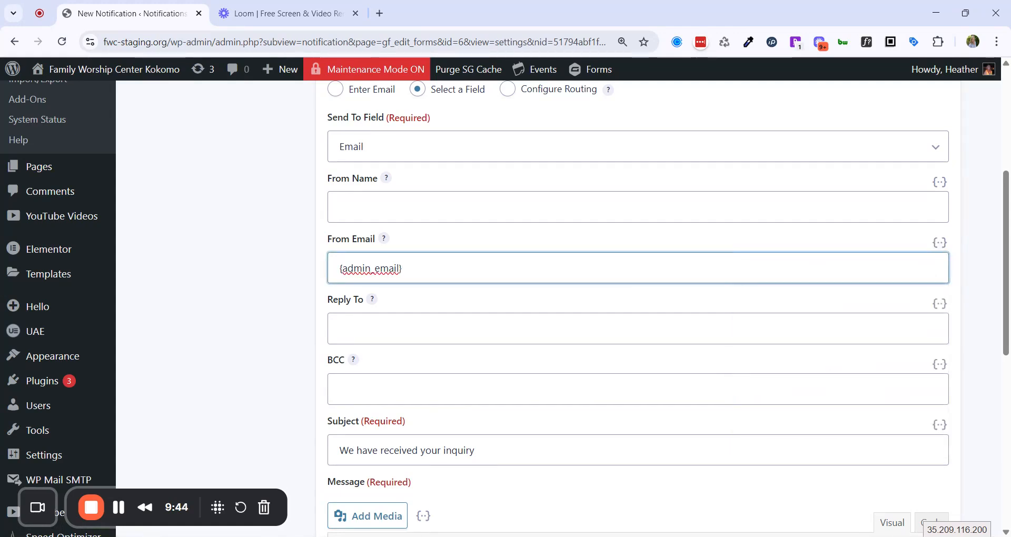
{"action": "left_click_drag", "start_coordinate": [403, 269], "coordinate": [341, 269]}
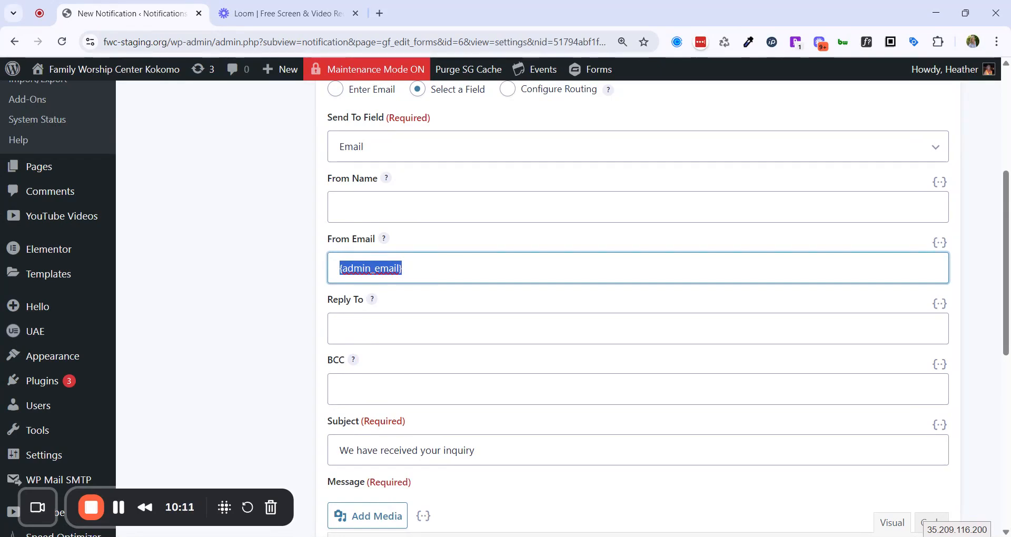
{"action": "scroll", "coordinate": [400, 268], "scroll_direction": "down", "scroll_amount": 1}
{"action": "left_click", "coordinate": [400, 263]}
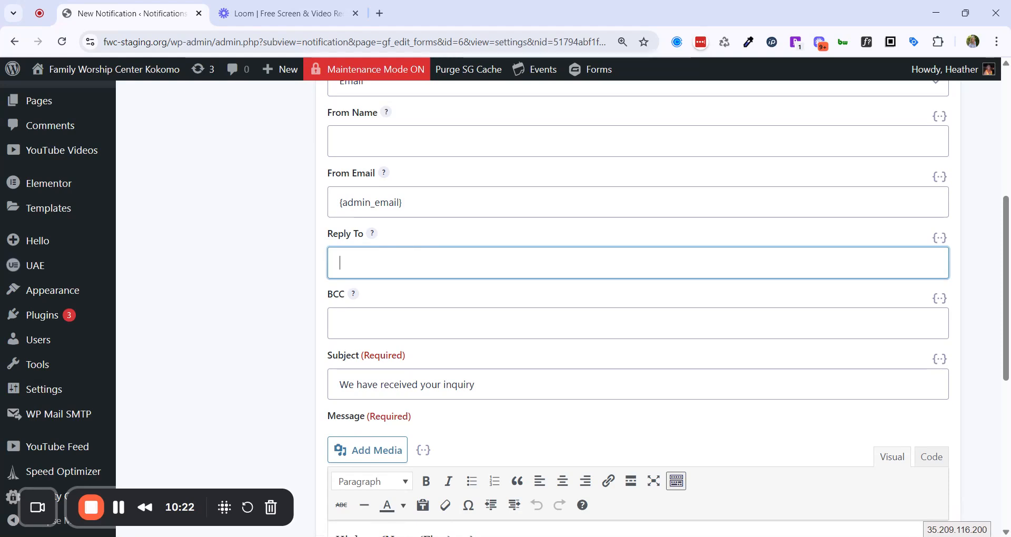
{"action": "scroll", "coordinate": [377, 263], "scroll_direction": "down", "scroll_amount": 3}
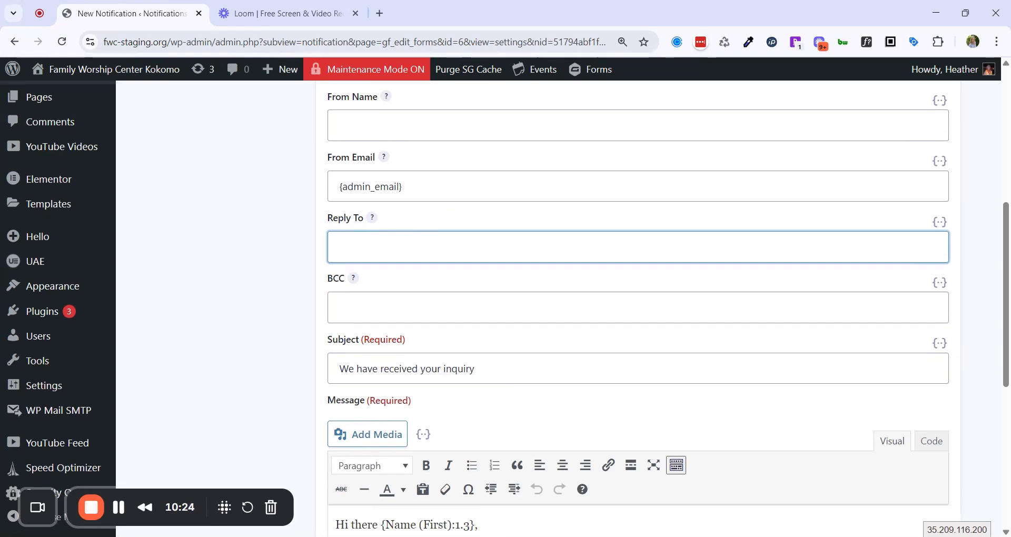
{"action": "left_click", "coordinate": [377, 191]}
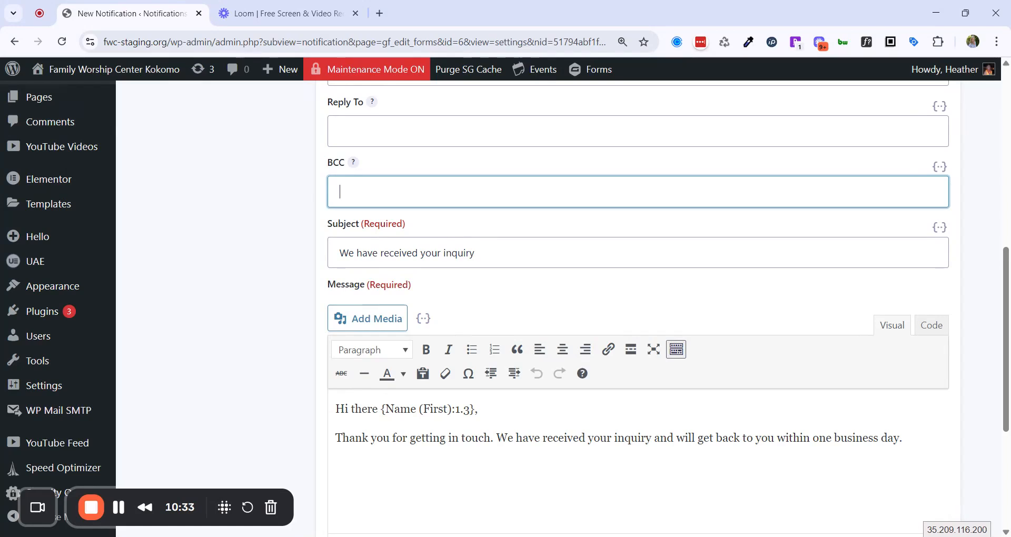
{"action": "left_click", "coordinate": [261, 205]}
{"action": "scroll", "coordinate": [668, 294], "scroll_direction": "down", "scroll_amount": 1}
{"action": "scroll", "coordinate": [668, 294], "scroll_direction": "down", "scroll_amount": 2}
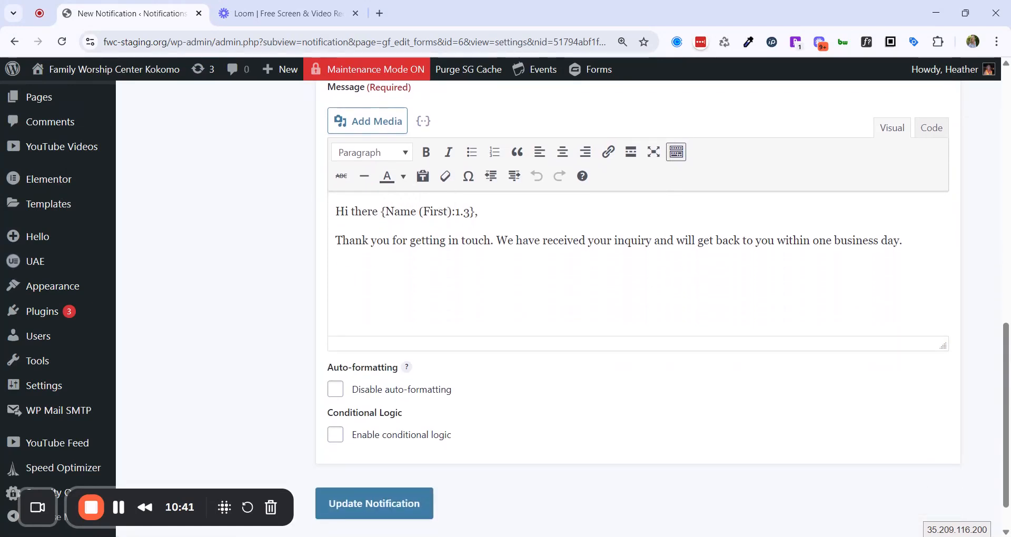
{"action": "left_click_drag", "start_coordinate": [381, 211], "coordinate": [475, 211]}
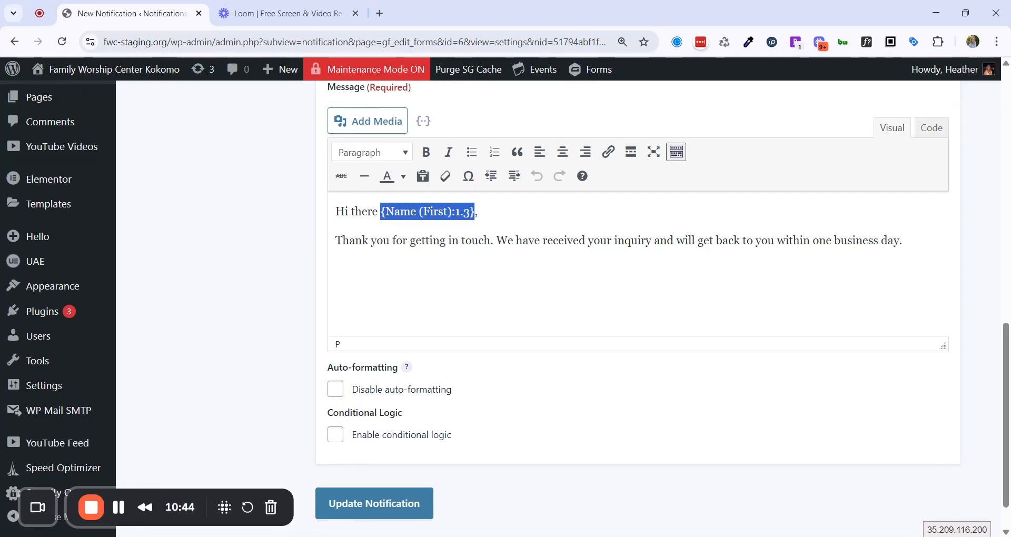
{"action": "left_click", "coordinate": [479, 212]}
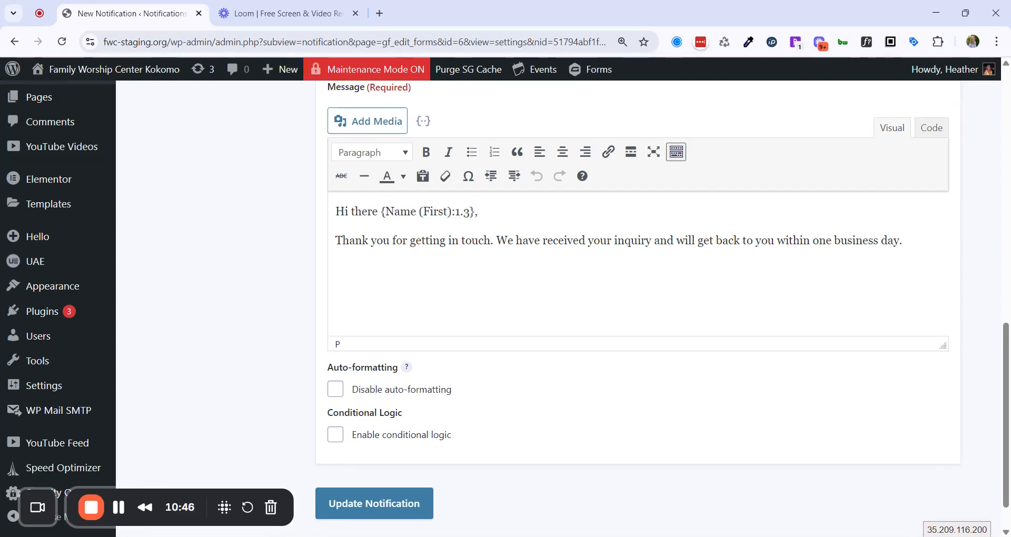
{"action": "left_click", "coordinate": [424, 120]}
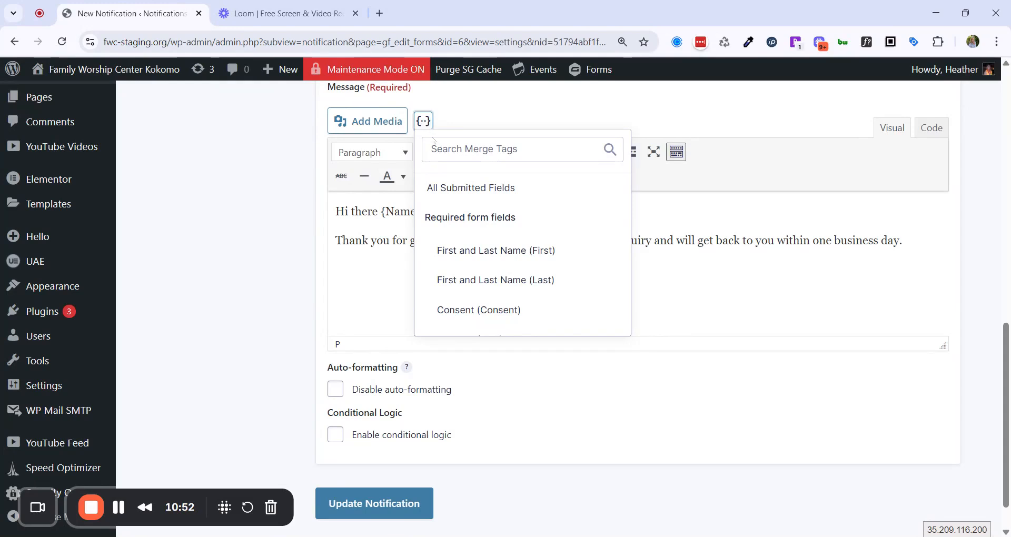
{"action": "left_click", "coordinate": [490, 311]}
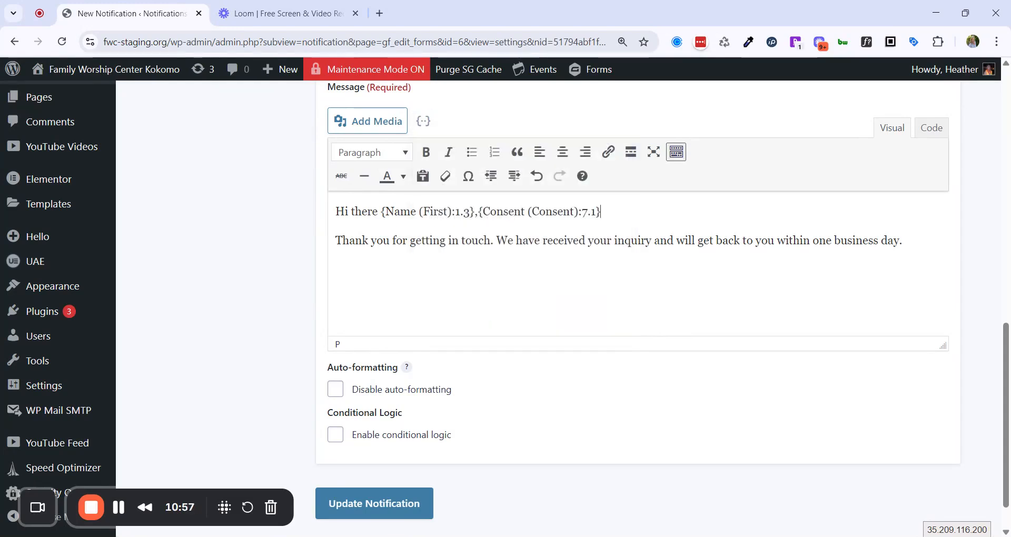
{"action": "left_click_drag", "start_coordinate": [478, 211], "coordinate": [601, 212]}
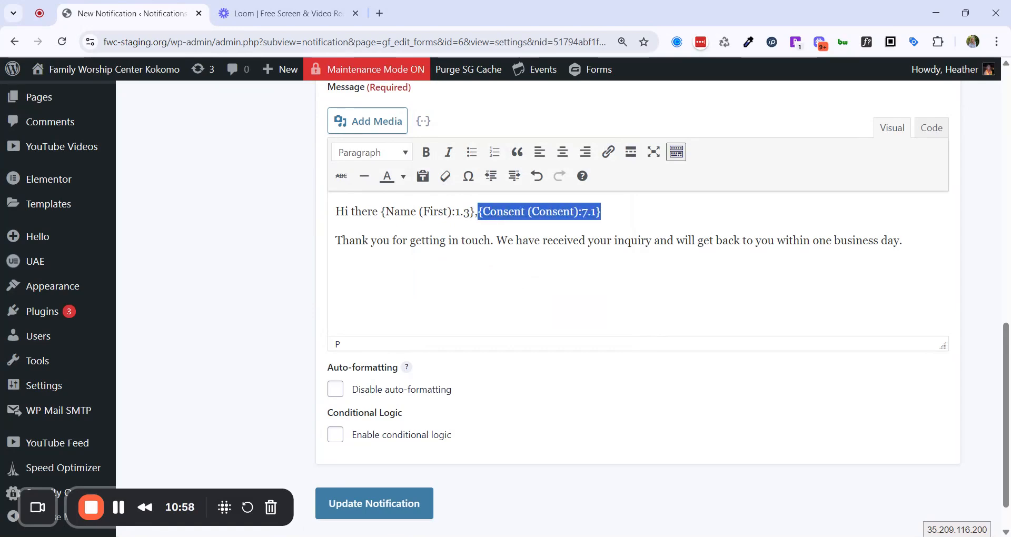
{"action": "key", "text": "BackSpace"}
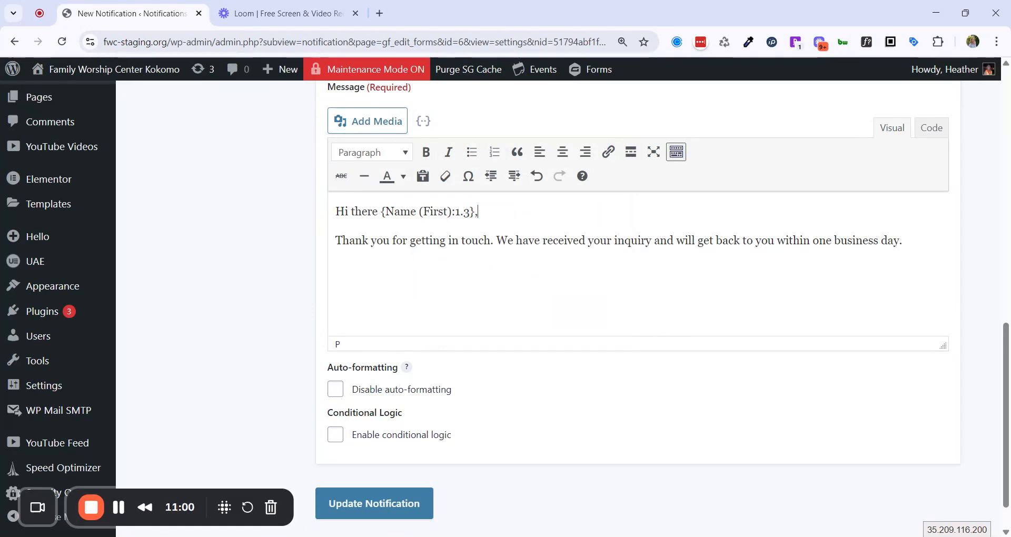
{"action": "scroll", "coordinate": [313, 219], "scroll_direction": "up", "scroll_amount": 13}
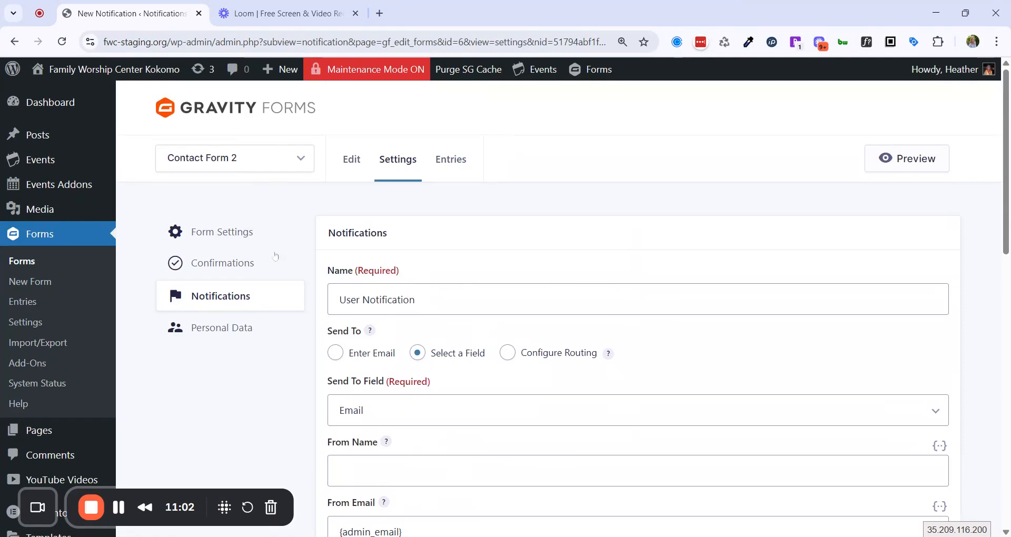
Go back to the notifications list and edit the Admin Notification, currently sent to {admin_email}.
{"action": "left_click", "coordinate": [225, 299]}
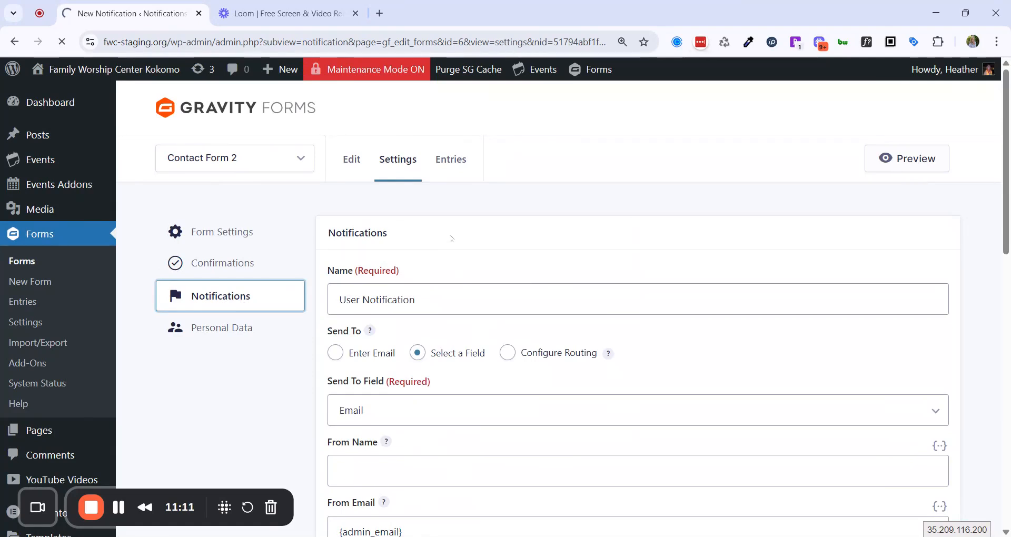
{"action": "scroll", "coordinate": [451, 238], "scroll_direction": "down", "scroll_amount": 1}
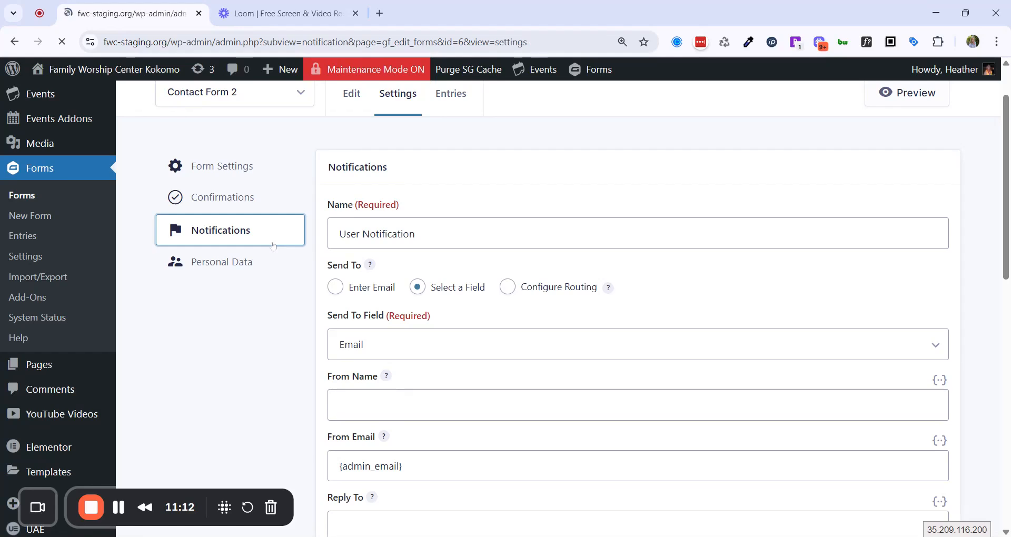
{"action": "scroll", "coordinate": [406, 273], "scroll_direction": "down", "scroll_amount": 2}
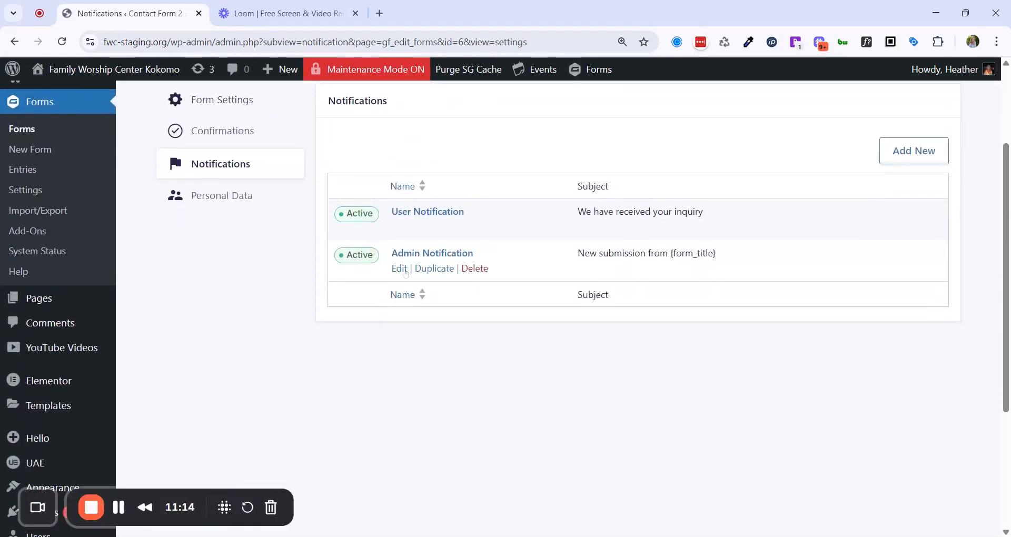
{"action": "left_click", "coordinate": [405, 271]}
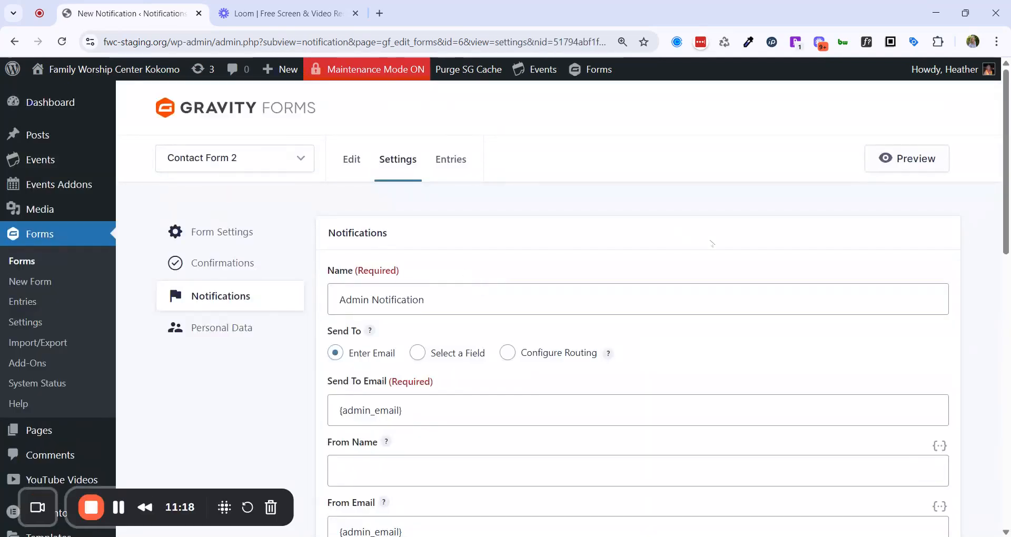
{"action": "scroll", "coordinate": [700, 240], "scroll_direction": "down", "scroll_amount": 5}
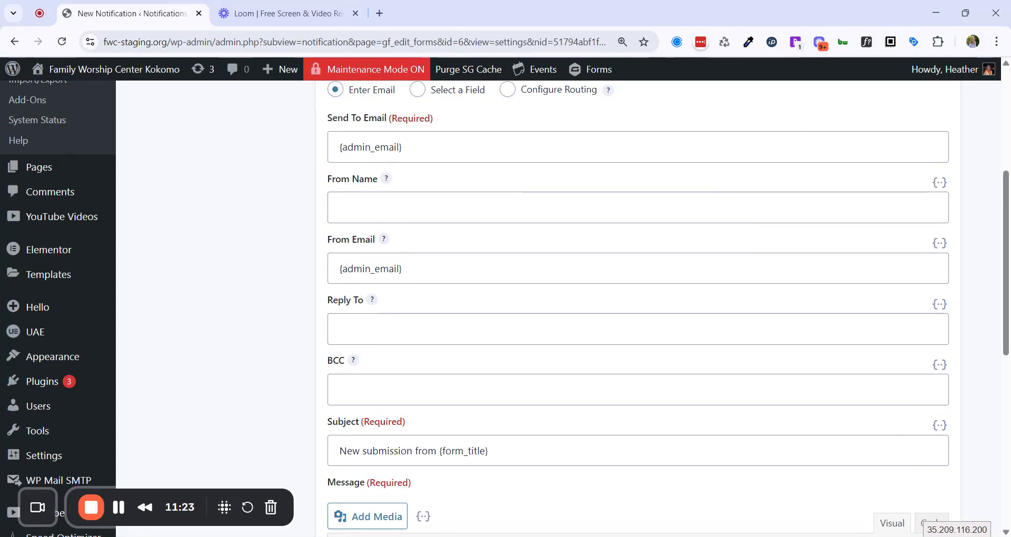
{"action": "scroll", "coordinate": [526, 279], "scroll_direction": "up", "scroll_amount": 2}
Replace the Admin Notification's Send To Email {admin_email} with a staff member's e-mail address.
{"action": "left_click_drag", "start_coordinate": [413, 280], "coordinate": [320, 298]}
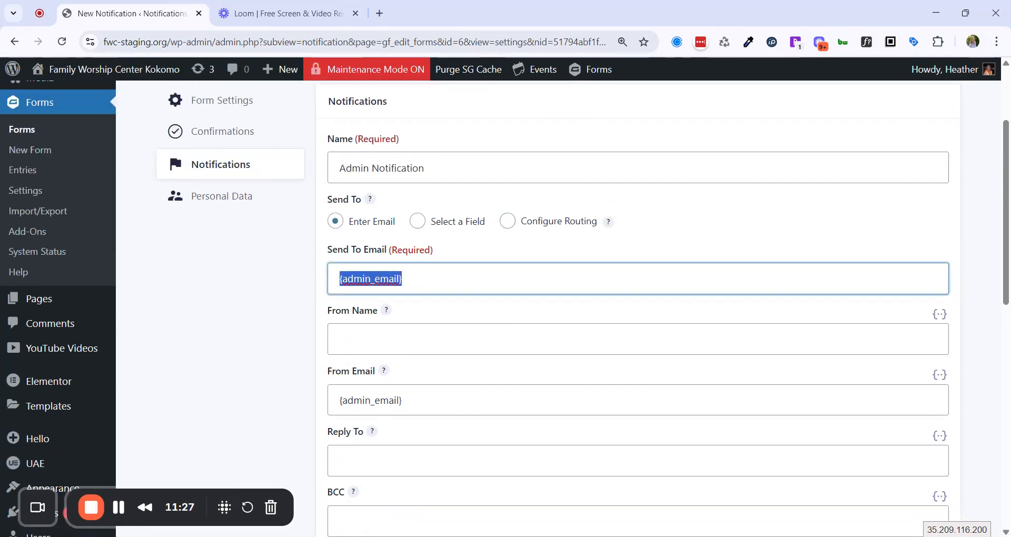
{"action": "left_click", "coordinate": [403, 279]}
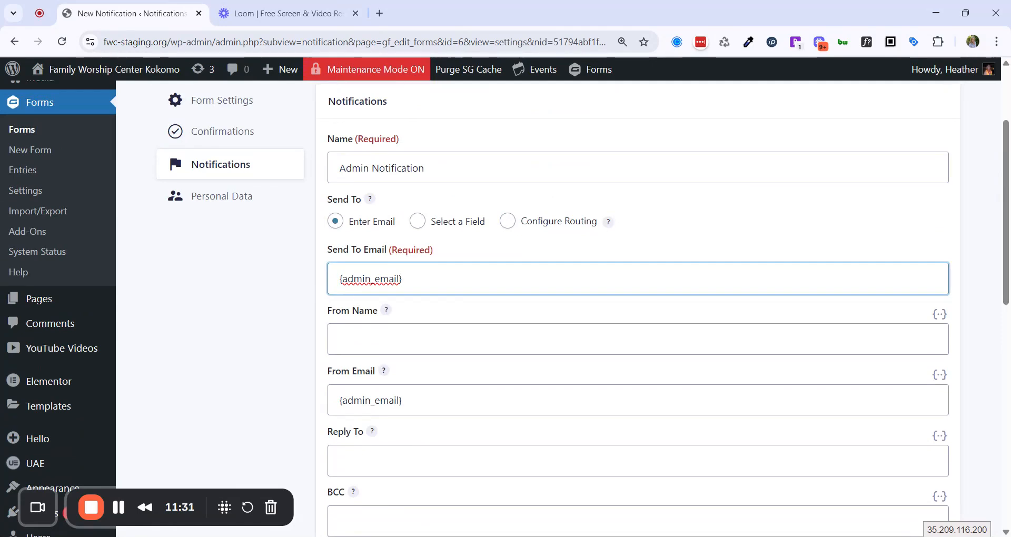
{"action": "left_click_drag", "start_coordinate": [403, 279], "coordinate": [303, 286]}
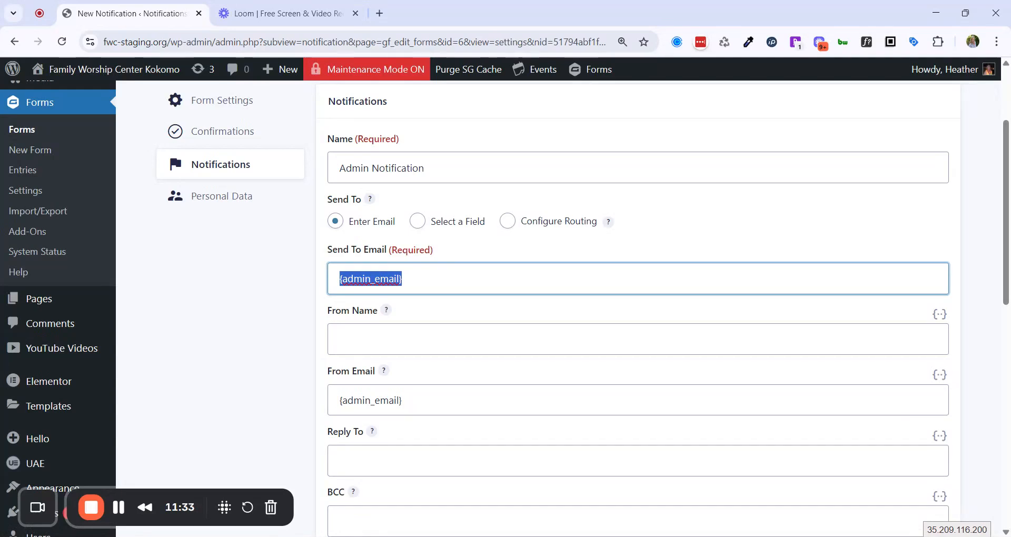
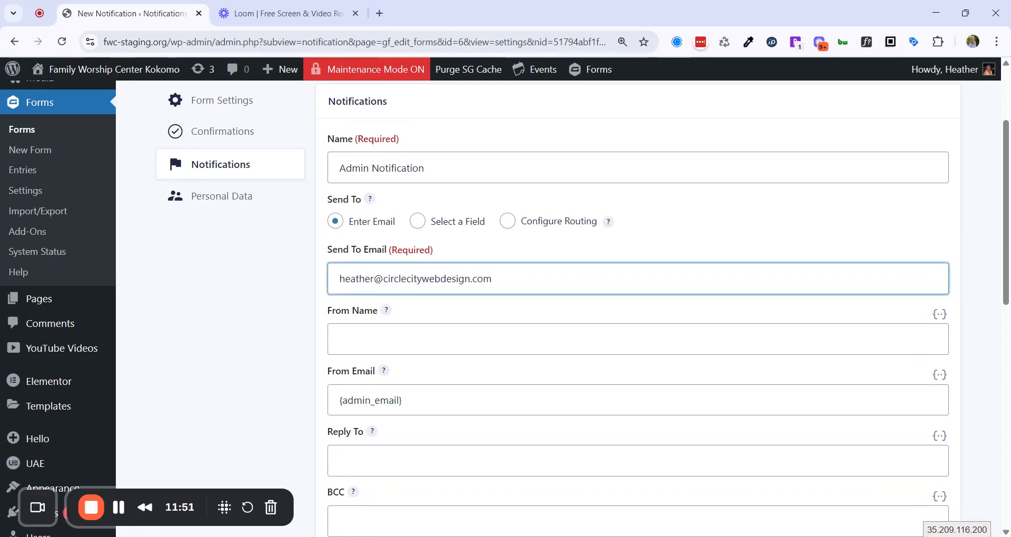
{"action": "left_click", "coordinate": [695, 303]}
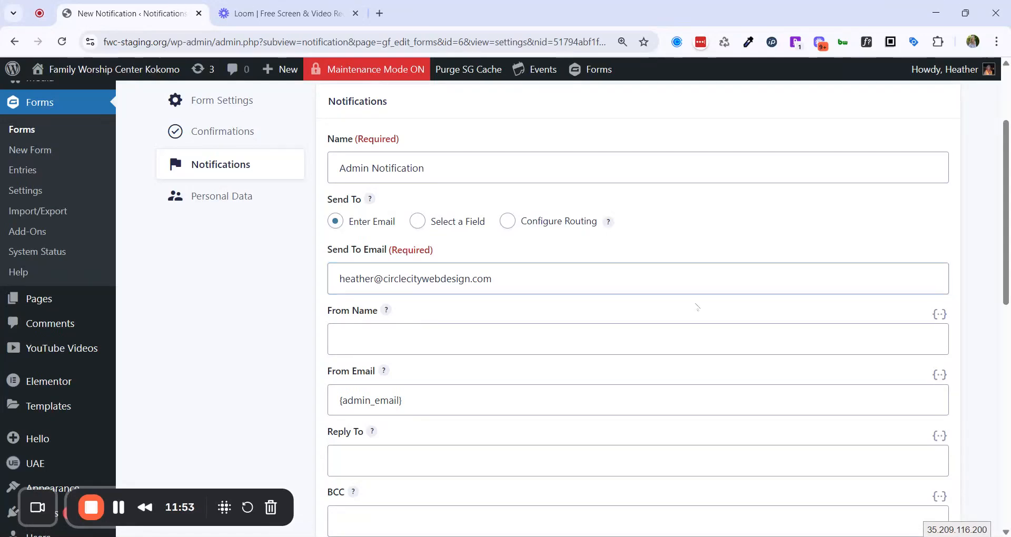
Set the Admin Notification's From Name to the First and Last Name (First) merge tag.
{"action": "scroll", "coordinate": [414, 317], "scroll_direction": "down", "scroll_amount": 2}
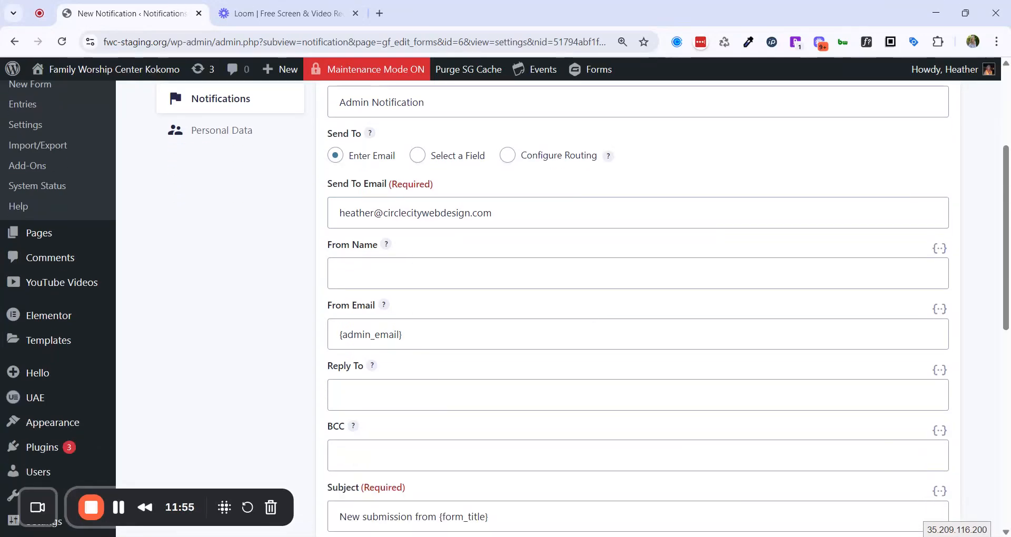
{"action": "scroll", "coordinate": [347, 258], "scroll_direction": "up", "scroll_amount": 5}
{"action": "scroll", "coordinate": [382, 444], "scroll_direction": "down", "scroll_amount": 5}
{"action": "left_click", "coordinate": [940, 248]}
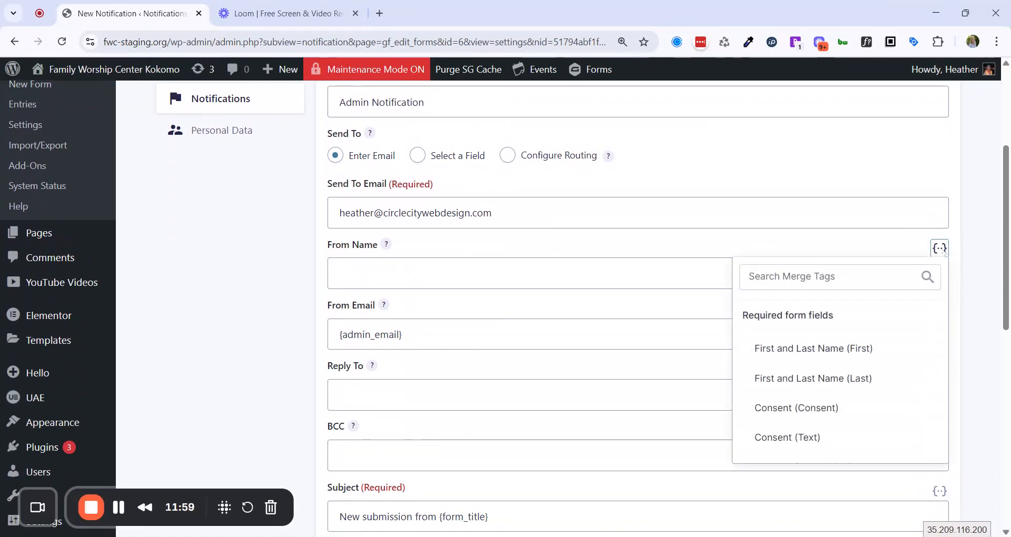
{"action": "left_click", "coordinate": [813, 348]}
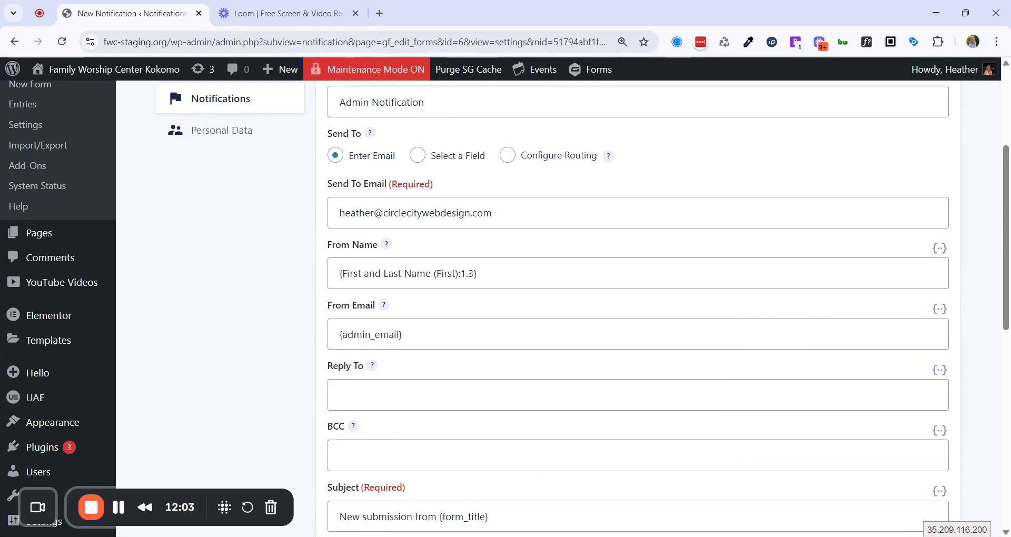
{"action": "scroll", "coordinate": [558, 309], "scroll_direction": "down", "scroll_amount": 2}
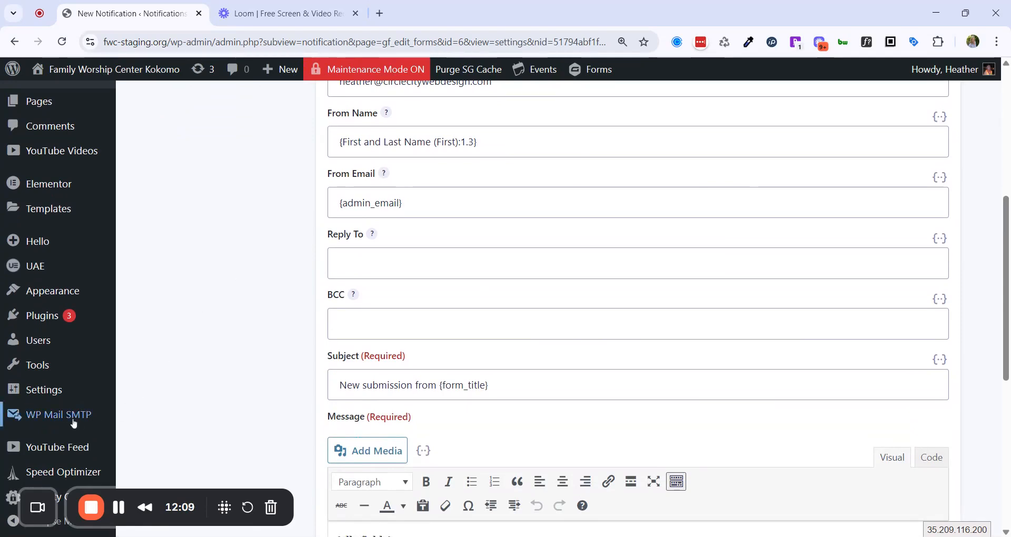
{"action": "mouse_move", "coordinate": [86, 421]}
{"action": "scroll", "coordinate": [637, 305], "scroll_direction": "down", "scroll_amount": 2}
{"action": "left_click", "coordinate": [327, 243]}
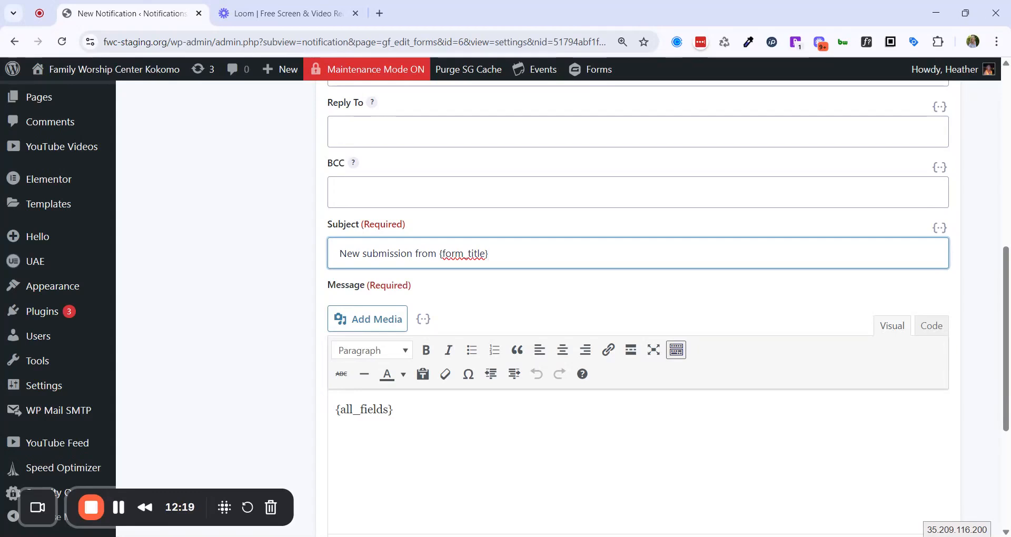
Replace the default notification subject with the text 'Camp Signup'.
{"action": "key", "text": "ctrl+a"}
{"action": "left_click", "coordinate": [313, 259]}
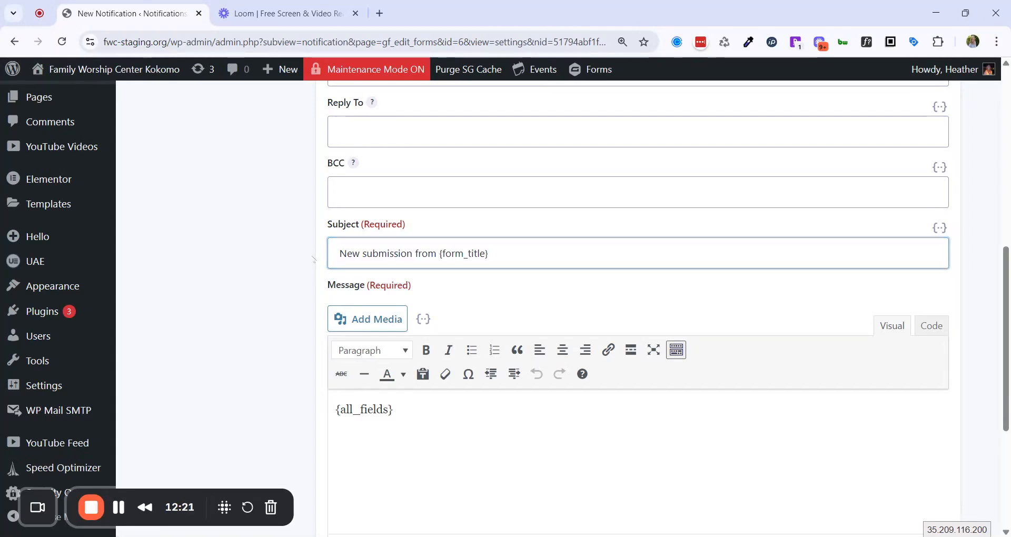
{"action": "left_click_drag", "start_coordinate": [362, 253], "coordinate": [339, 254]}
{"action": "left_click", "coordinate": [339, 253]}
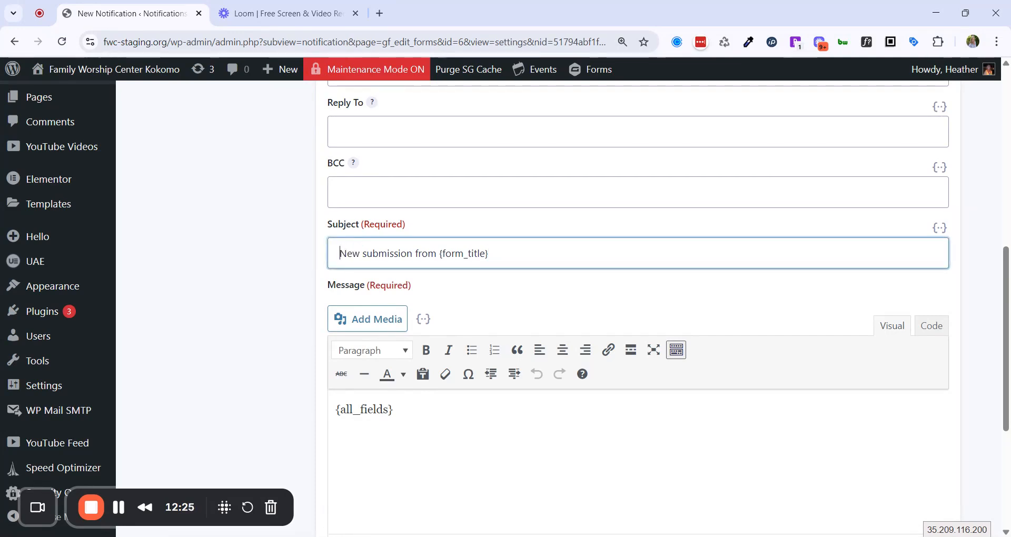
{"action": "key", "text": "ctrl+a"}
{"action": "type", "text": "Camp"}
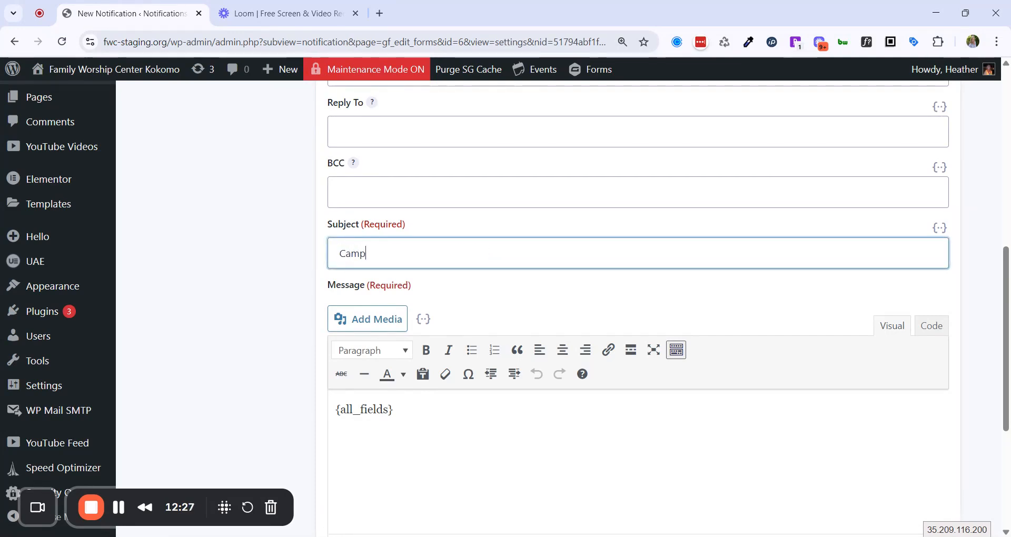
{"action": "type", "text": " Signup -"}
Append the First and Last Name (First) and (Last) merge tags to the subject.
{"action": "left_click", "coordinate": [938, 228]}
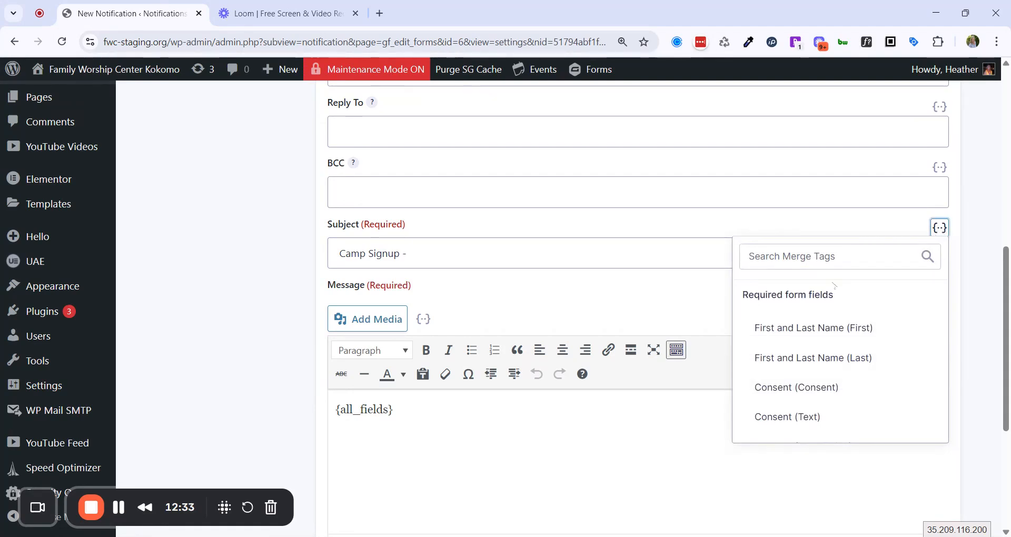
{"action": "left_click", "coordinate": [814, 327]}
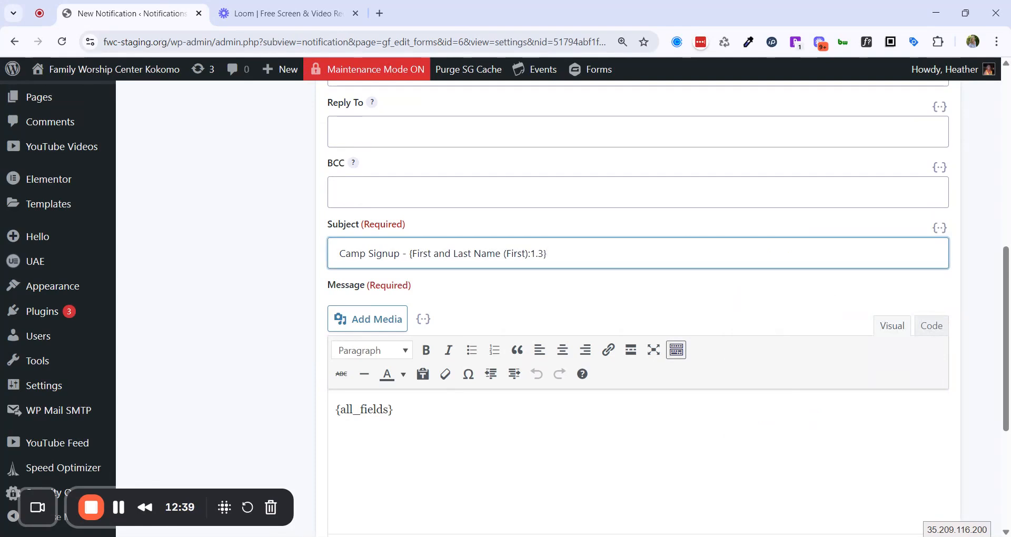
{"action": "left_click", "coordinate": [940, 228]}
{"action": "left_click", "coordinate": [814, 358]}
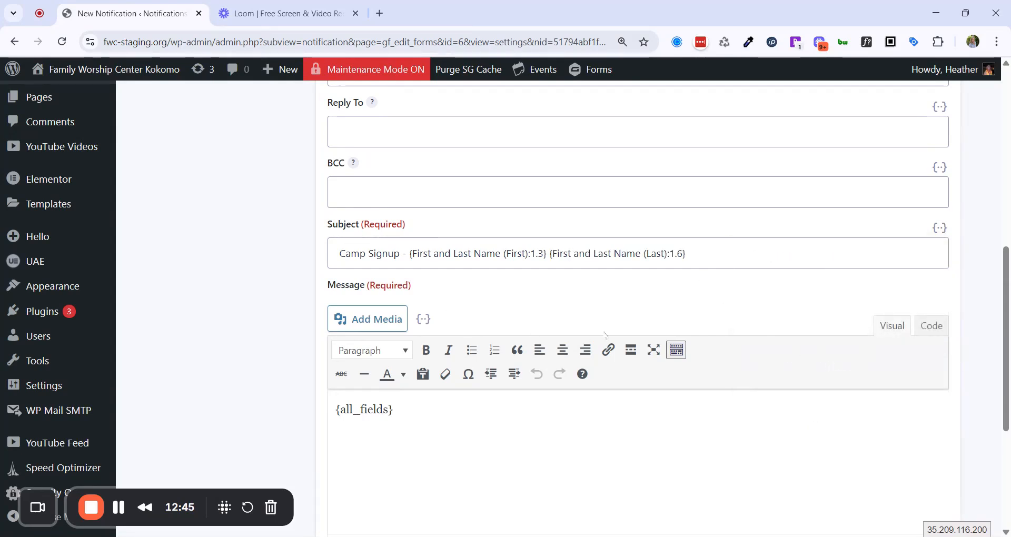
{"action": "scroll", "coordinate": [605, 335], "scroll_direction": "up", "scroll_amount": 3}
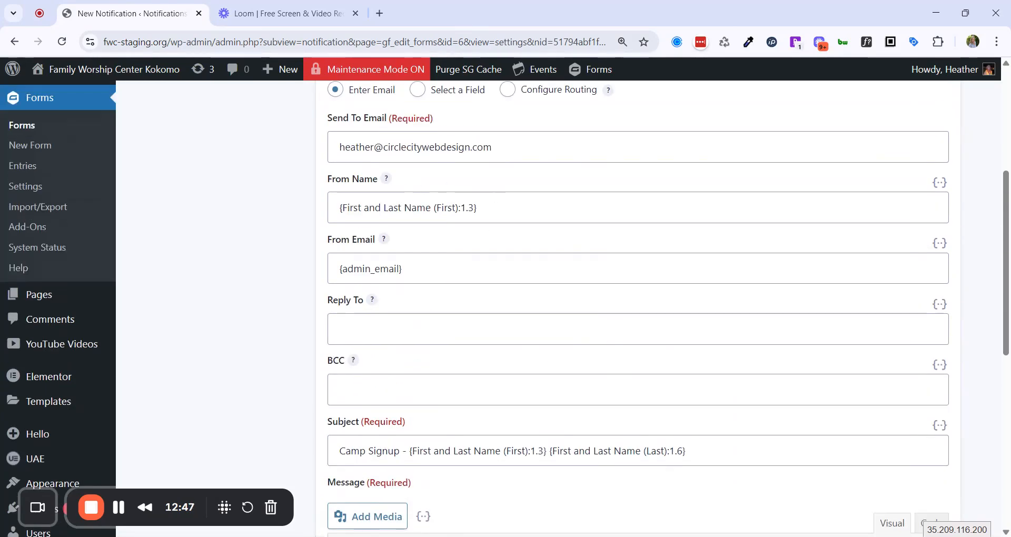
{"action": "scroll", "coordinate": [637, 311], "scroll_direction": "down", "scroll_amount": 2}
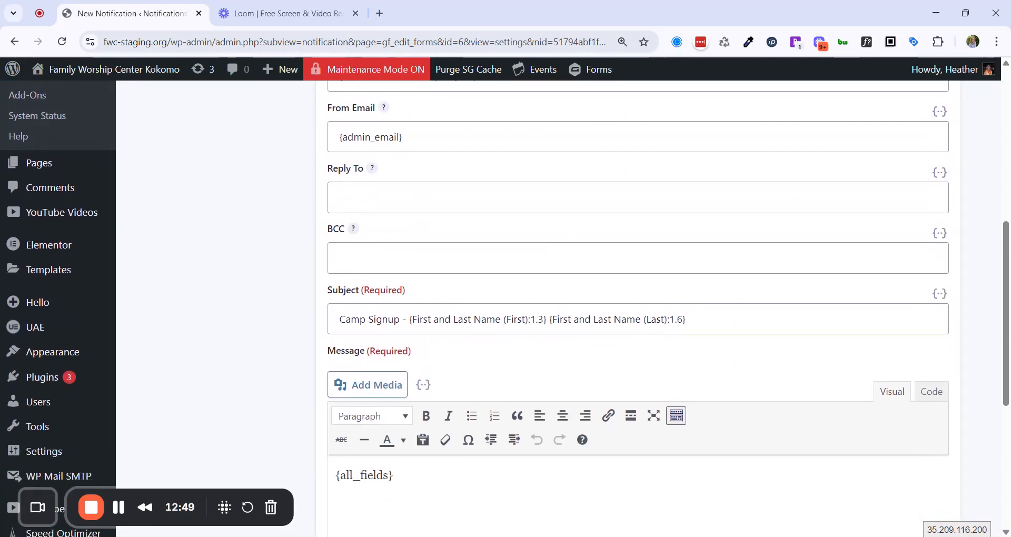
{"action": "scroll", "coordinate": [558, 308], "scroll_direction": "up", "scroll_amount": 6}
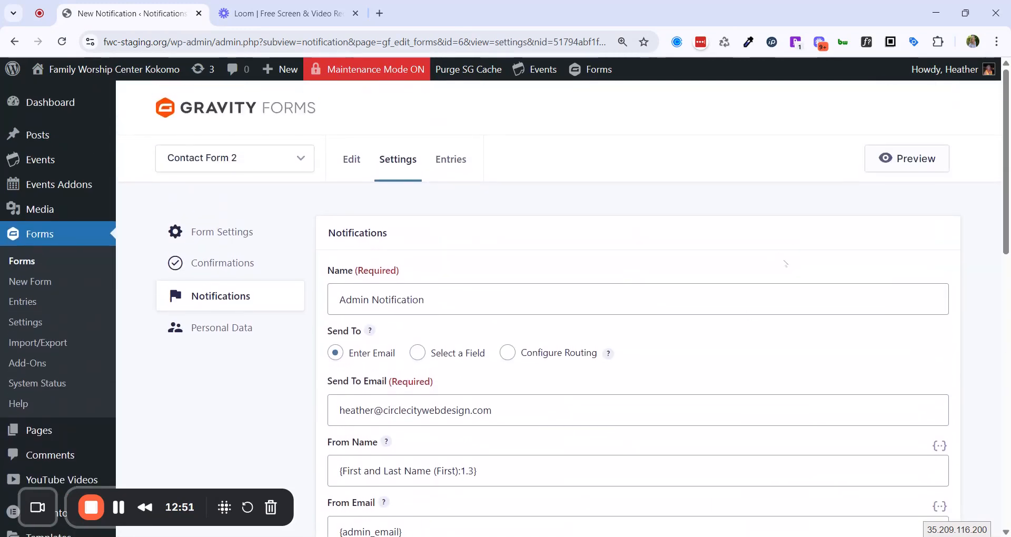
{"action": "scroll", "coordinate": [640, 492], "scroll_direction": "down", "scroll_amount": 10}
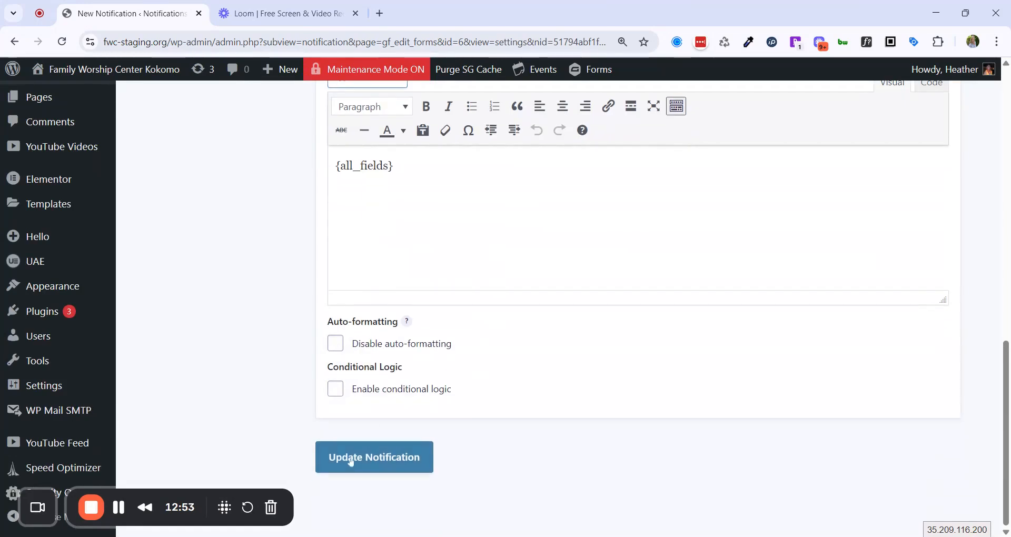
Save the Admin Notification with Update Notification and confirm the 'Settings updated.' message.
{"action": "left_click", "coordinate": [351, 466]}
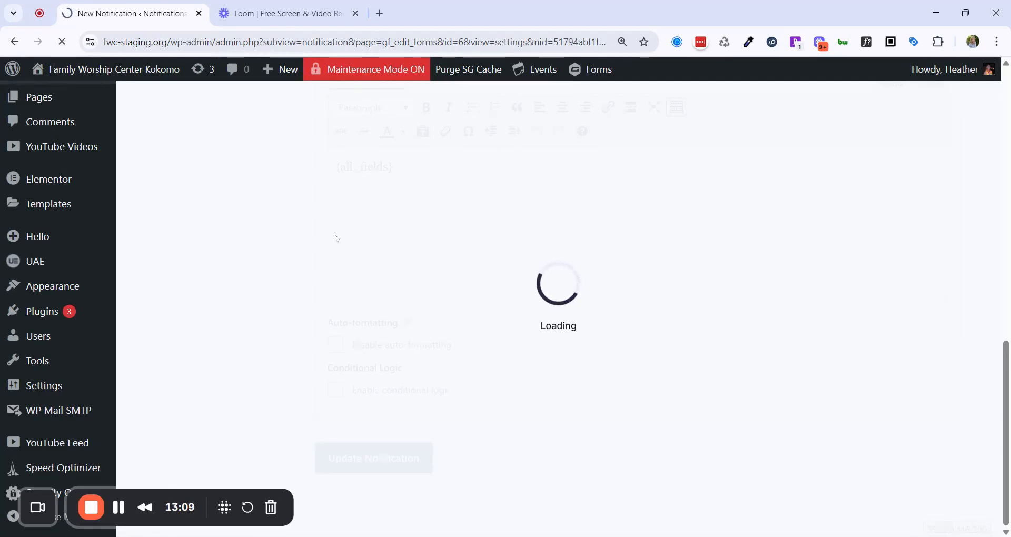
{"action": "scroll", "coordinate": [310, 243], "scroll_direction": "up", "scroll_amount": 1}
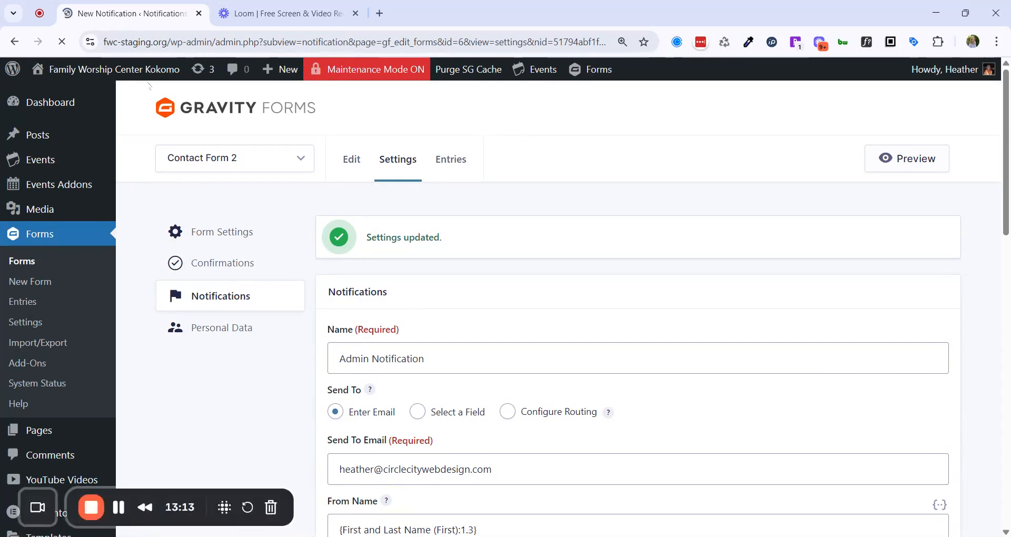
{"action": "mouse_move", "coordinate": [284, 73]}
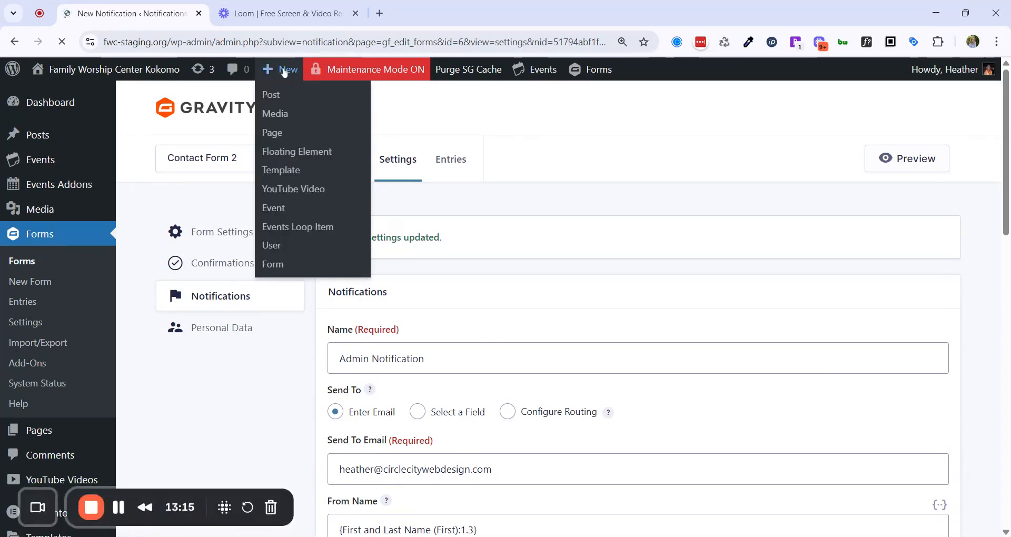